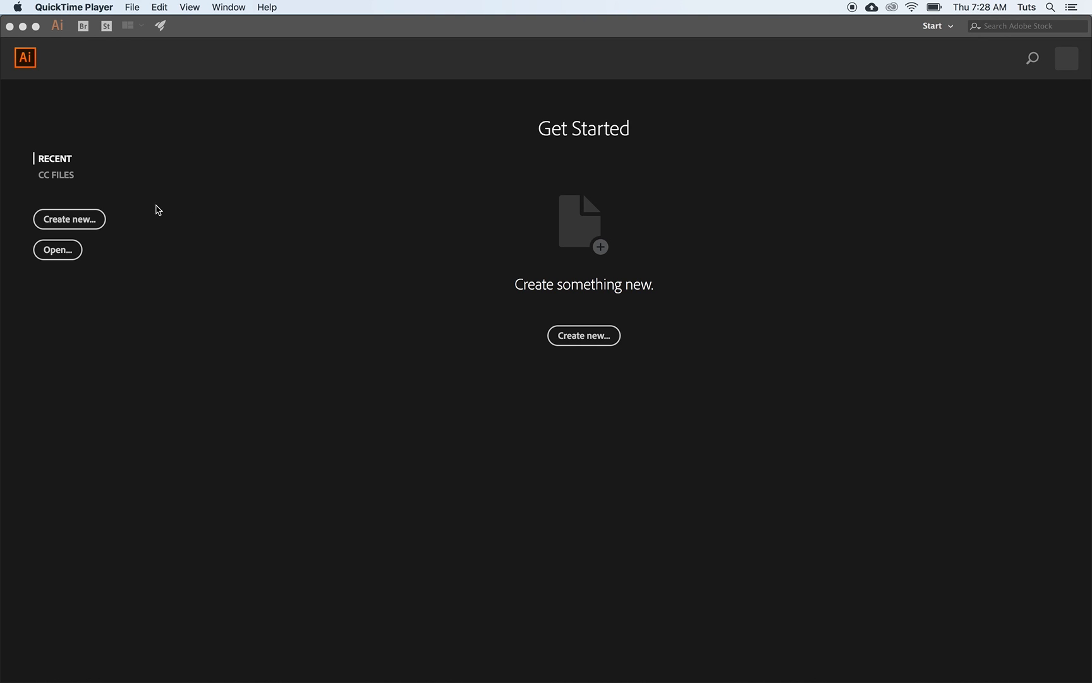
Create a new web document named Workspace from the Common 1366 x 768 px preset.
{"action": "left_click", "coordinate": [73, 227]}
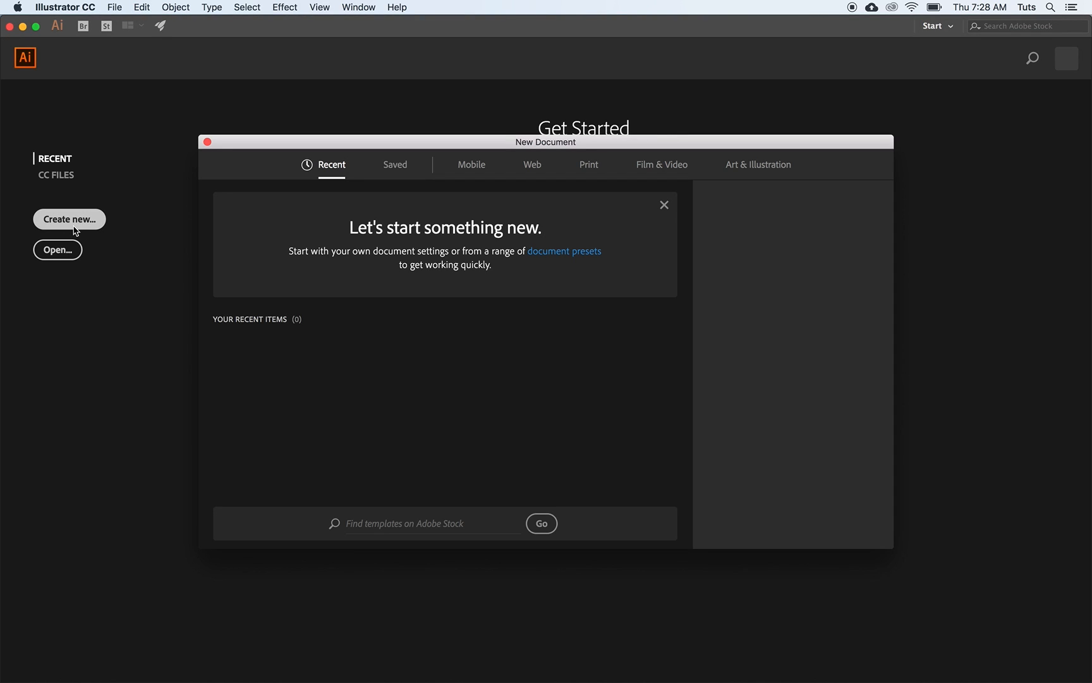
{"action": "left_click", "coordinate": [540, 172]}
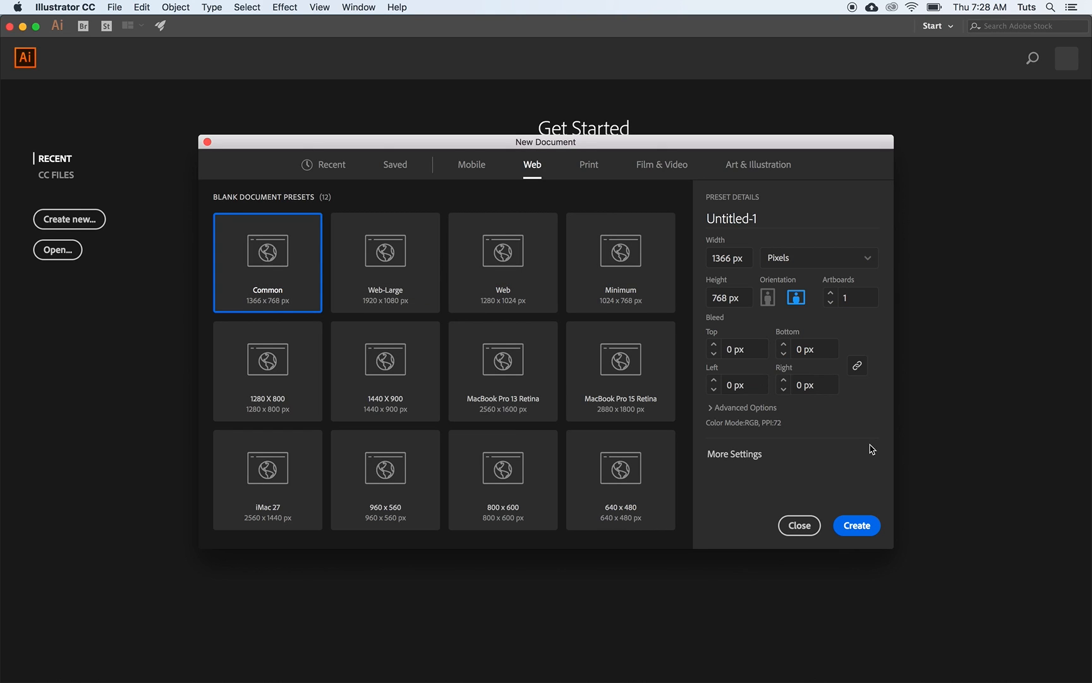
{"action": "left_click", "coordinate": [761, 222]}
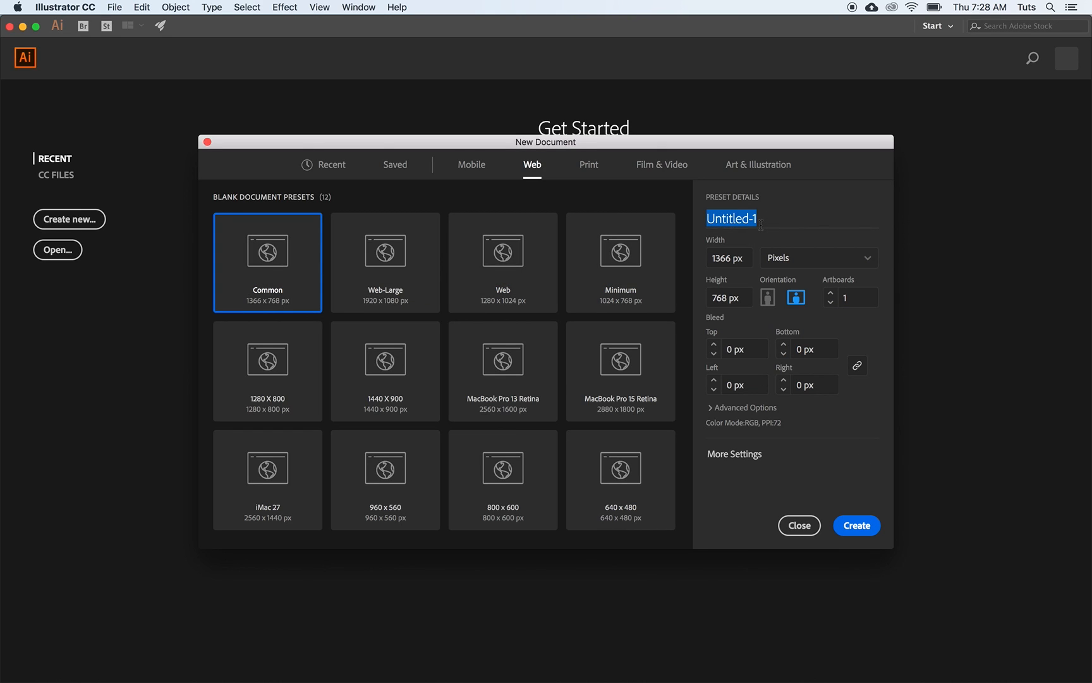
{"action": "type", "text": "Workspa"}
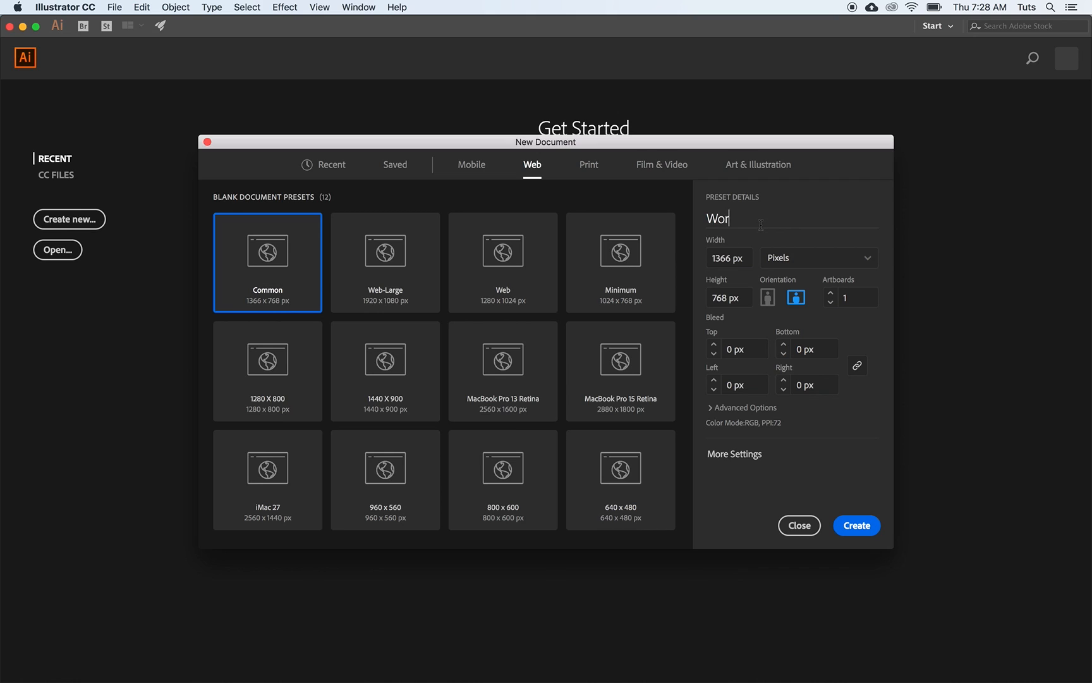
{"action": "type", "text": "ce"}
{"action": "left_click", "coordinate": [851, 526]}
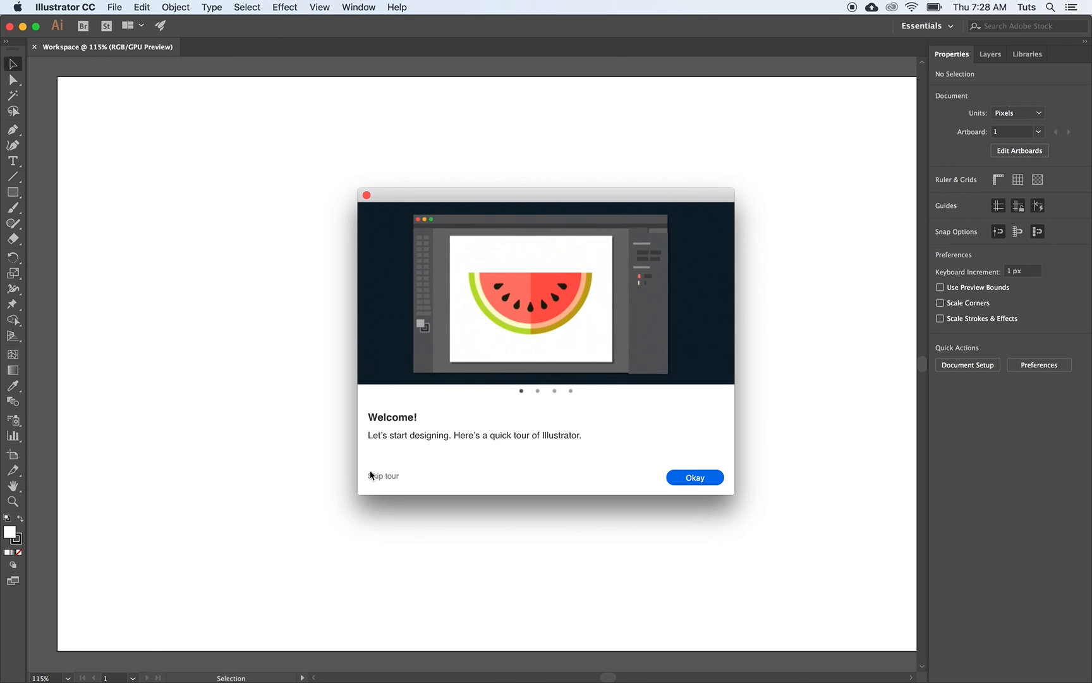
Dismiss the welcome tour and fit the artboard in the window.
{"action": "left_click", "coordinate": [366, 195]}
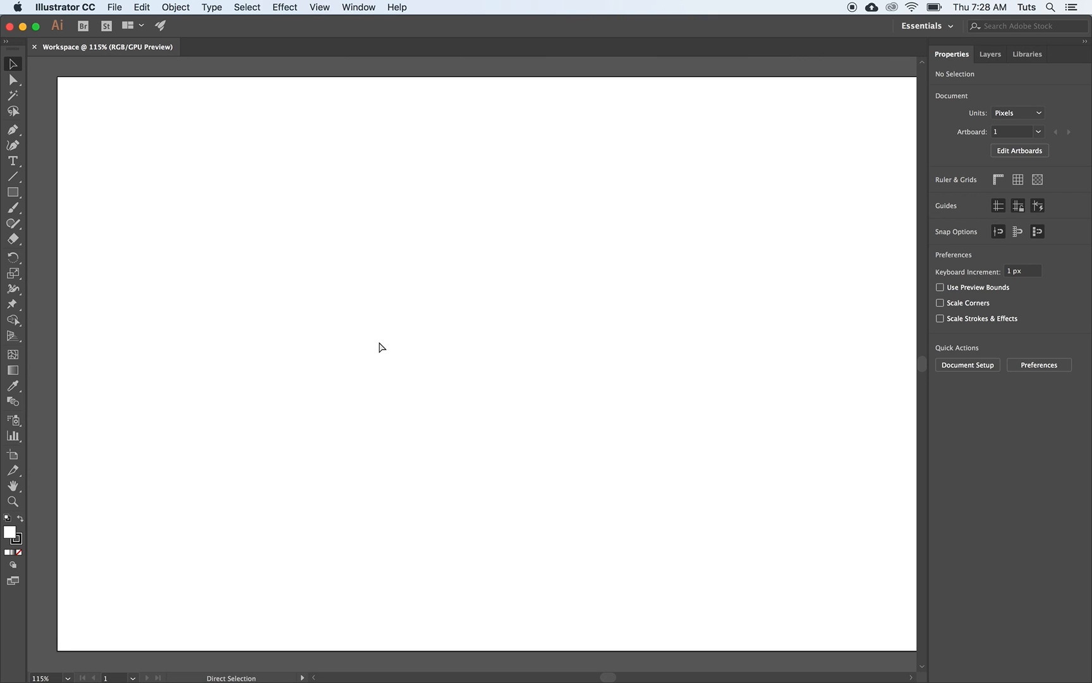
{"action": "key", "text": "super+0"}
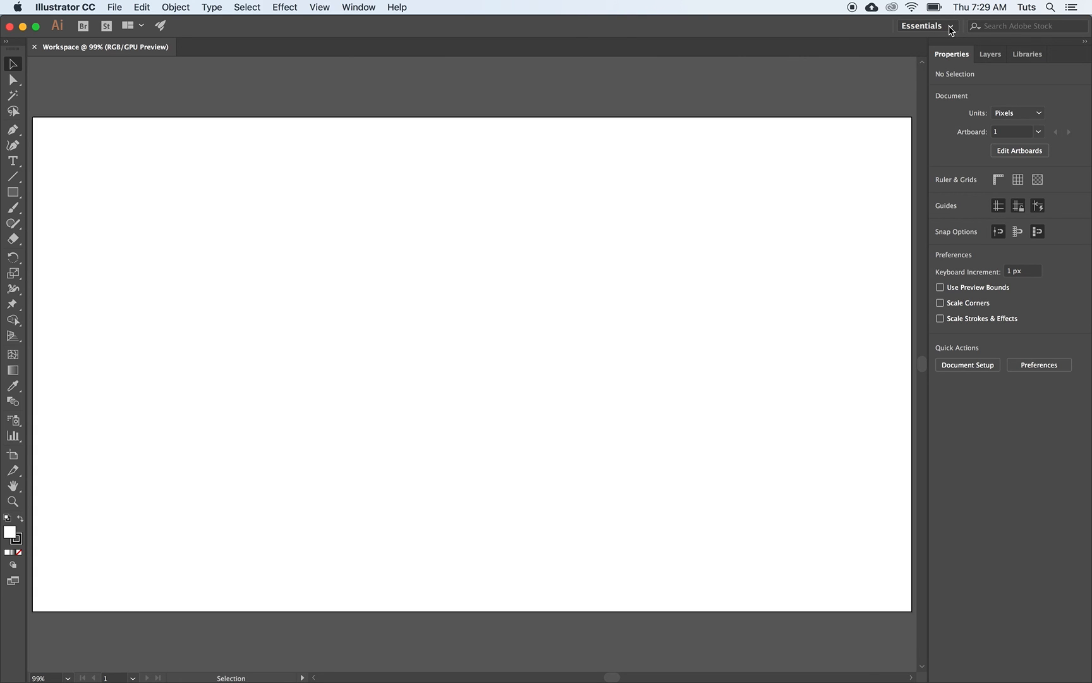
Switch to the Essentials Classic workspace and remove the Libraries panel from it.
{"action": "left_click", "coordinate": [951, 28]}
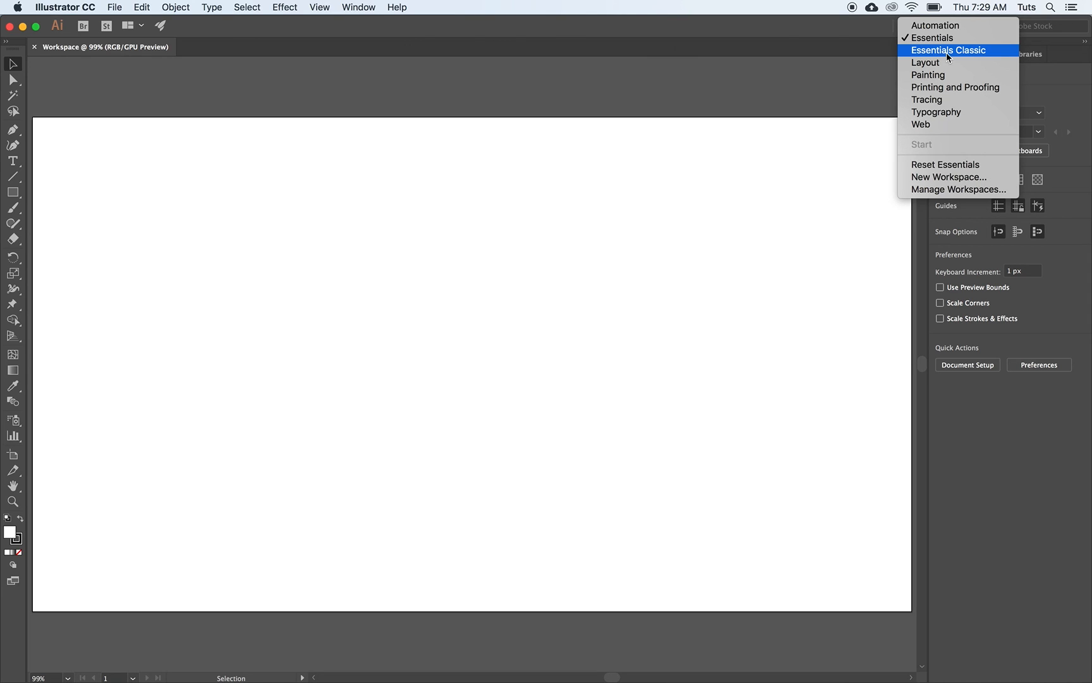
{"action": "left_click", "coordinate": [946, 52]}
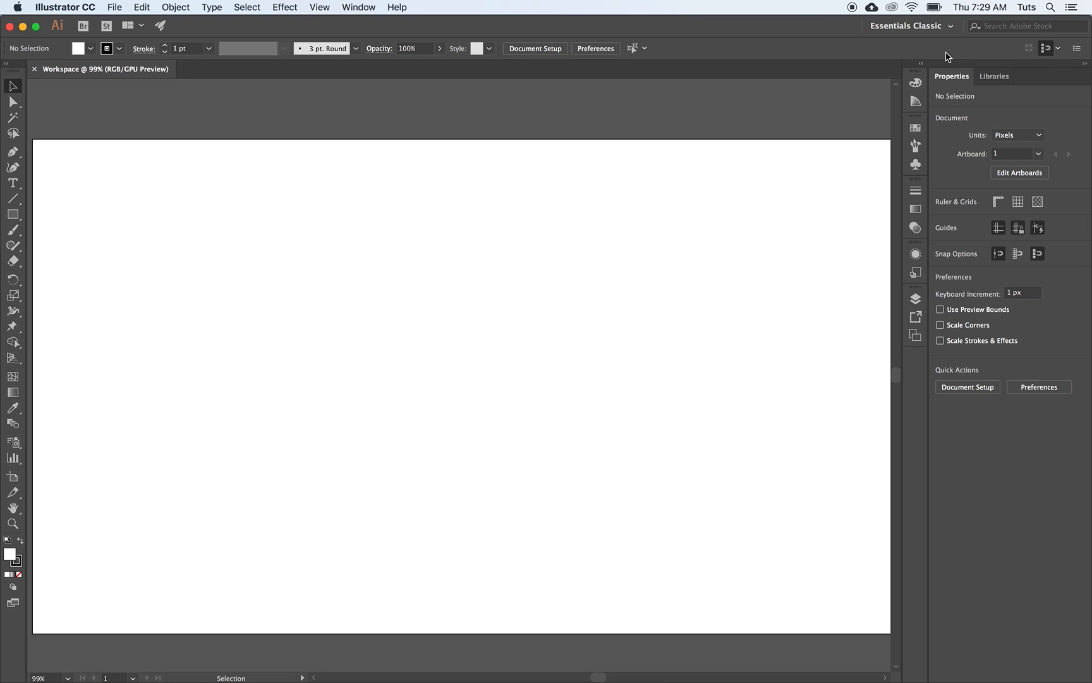
{"action": "left_click_drag", "start_coordinate": [992, 76], "coordinate": [685, 202]}
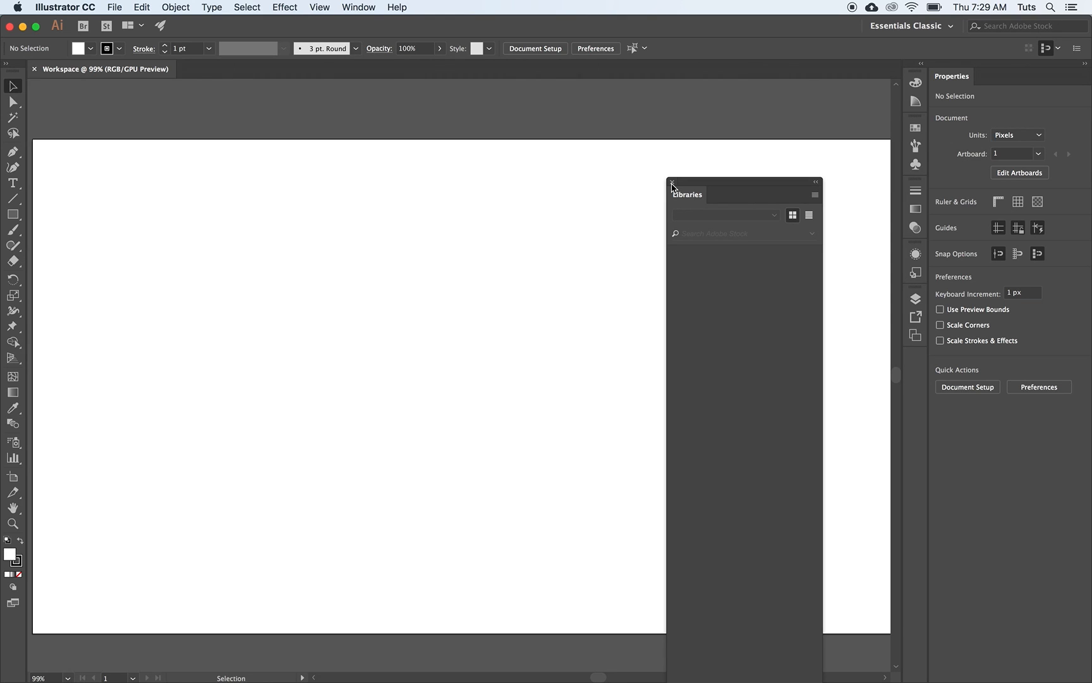
{"action": "left_click", "coordinate": [672, 183]}
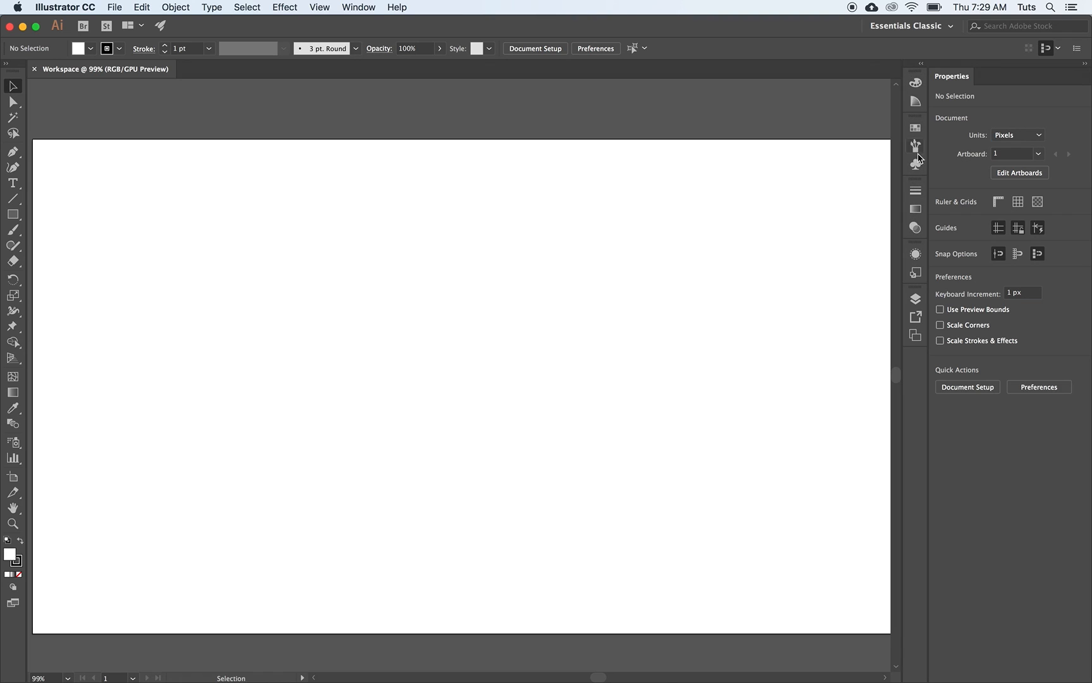
Expand the collapsed panel dock, then dock the Color panel above Properties with its color model set to HSB.
{"action": "left_click", "coordinate": [921, 65]}
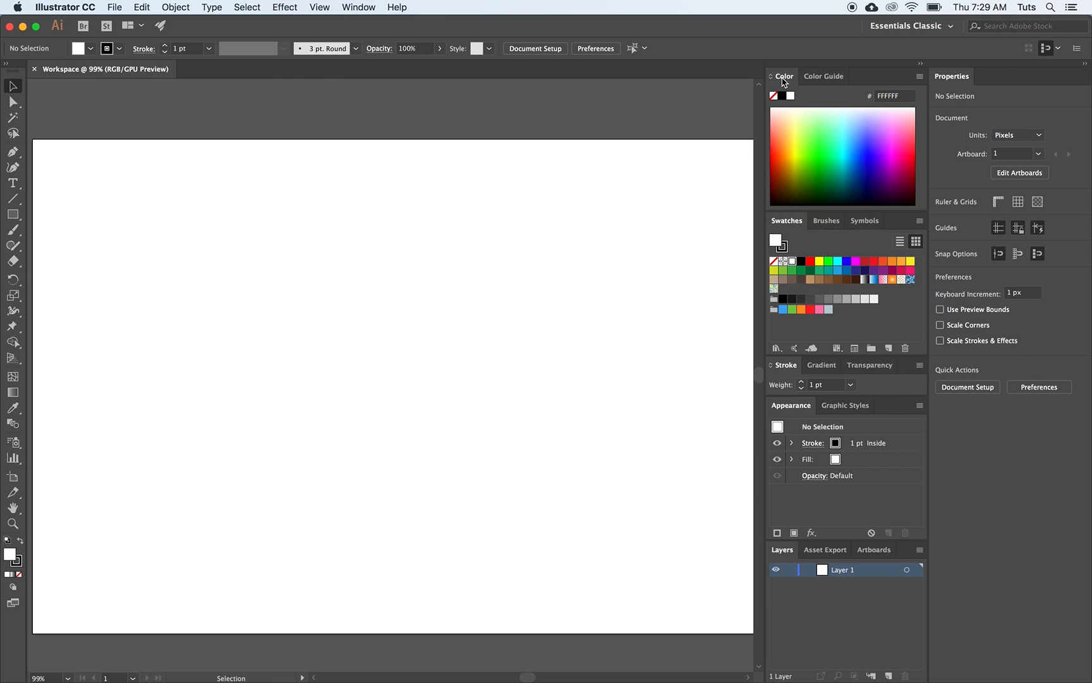
{"action": "left_click_drag", "start_coordinate": [784, 80], "coordinate": [954, 72]}
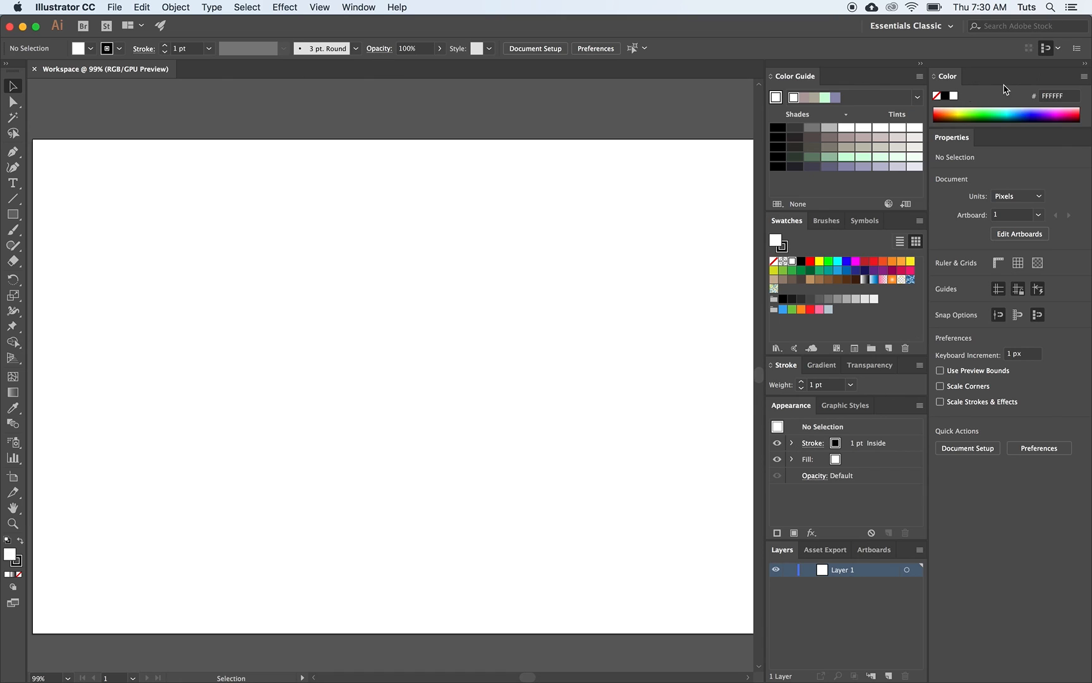
{"action": "left_click", "coordinate": [1083, 77]}
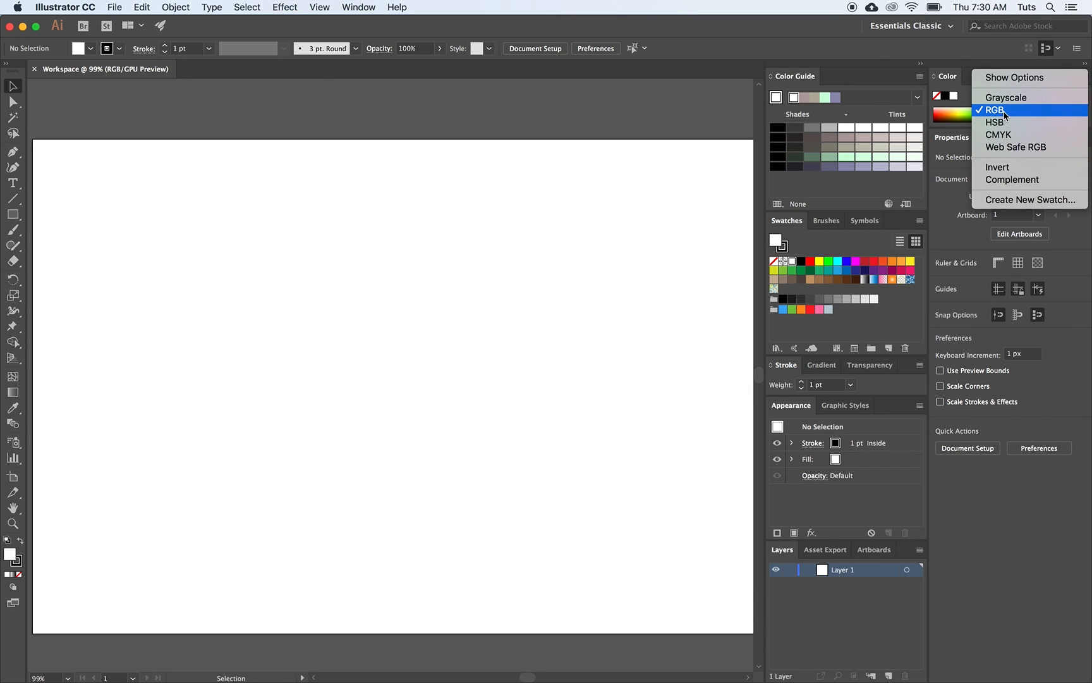
{"action": "left_click", "coordinate": [994, 128]}
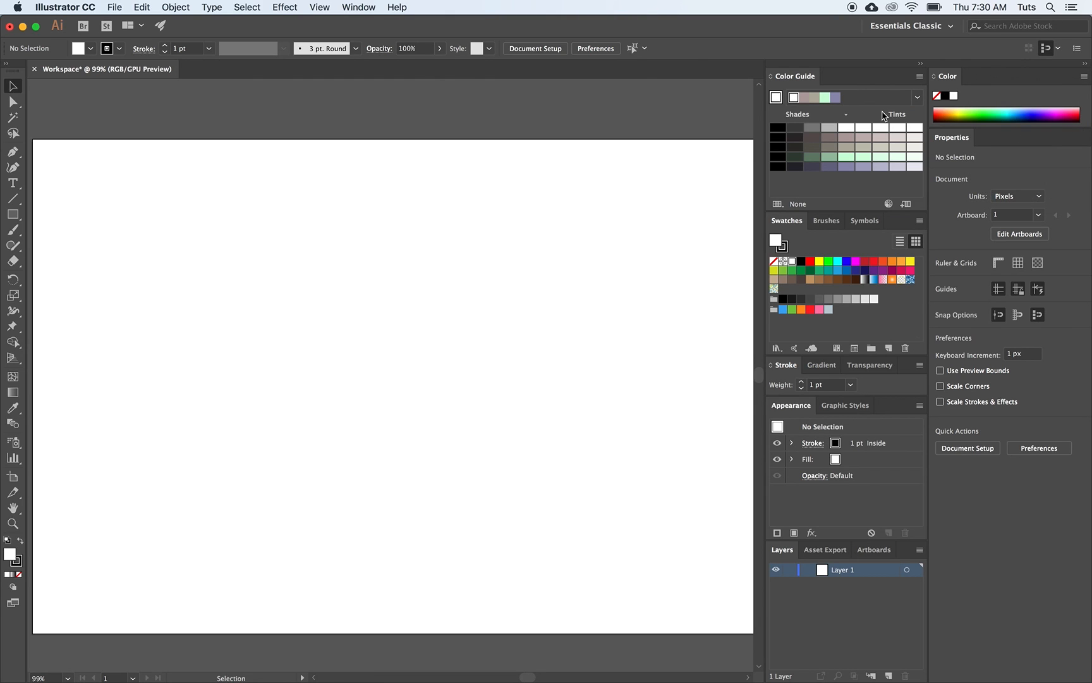
Group the Swatches and Adobe Color Themes panels with the Color panel.
{"action": "left_click", "coordinate": [806, 220]}
{"action": "mouse_move", "coordinate": [806, 220]}
{"action": "left_mouse_down"}
{"action": "mouse_move", "coordinate": [967, 149]}
{"action": "mouse_move", "coordinate": [977, 81]}
{"action": "left_mouse_up"}
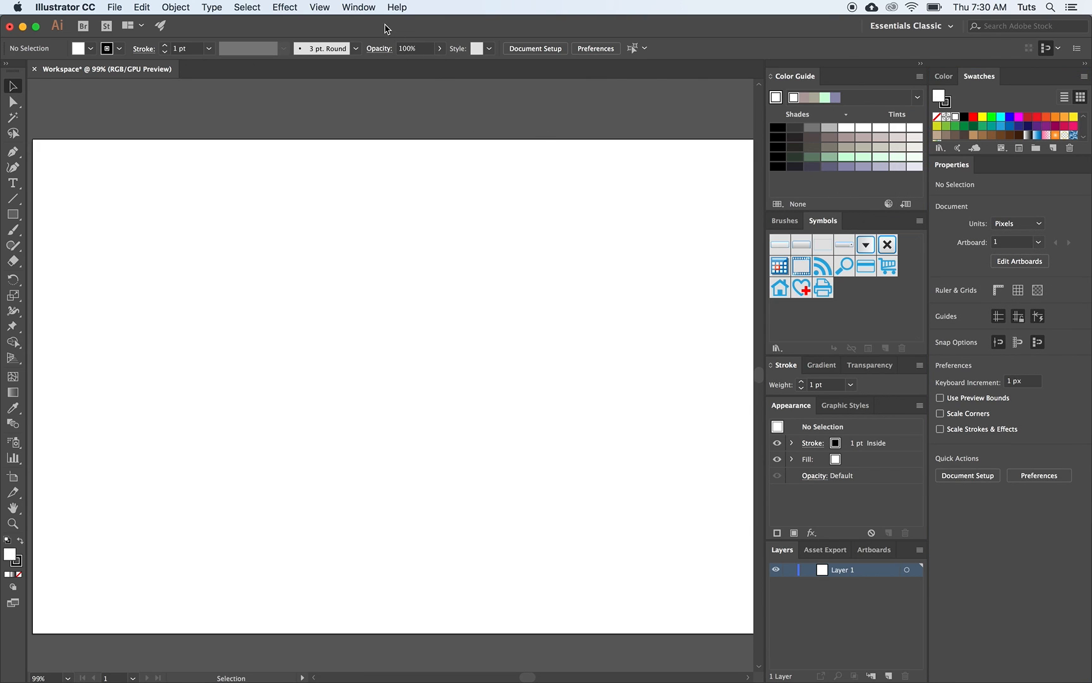
{"action": "left_click", "coordinate": [365, 8]}
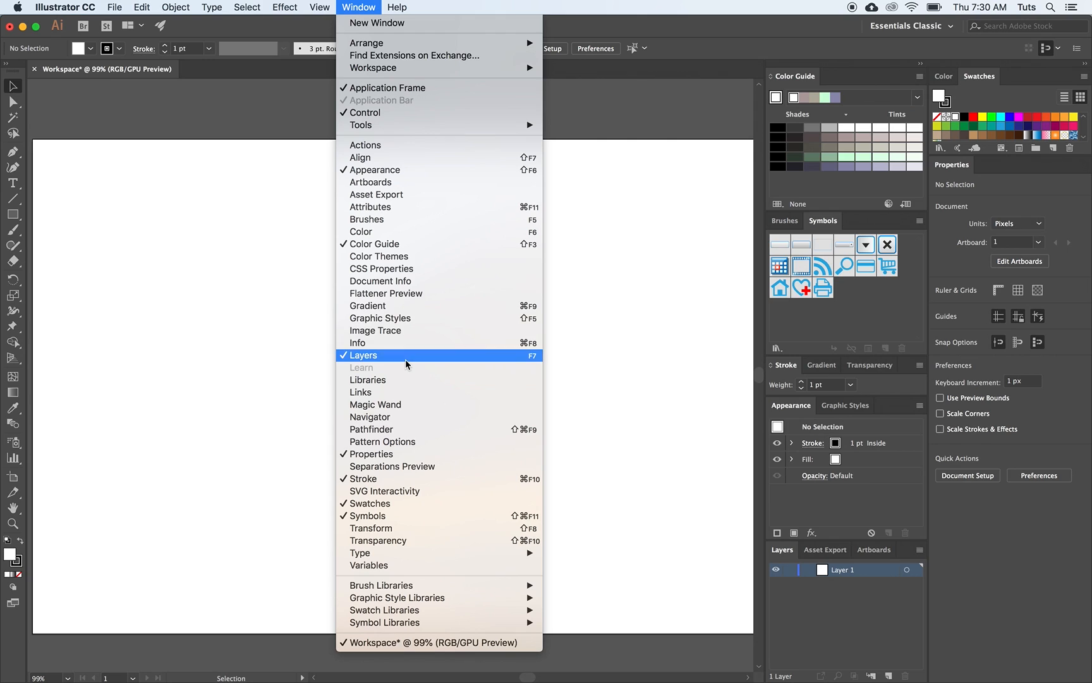
{"action": "left_click", "coordinate": [388, 260]}
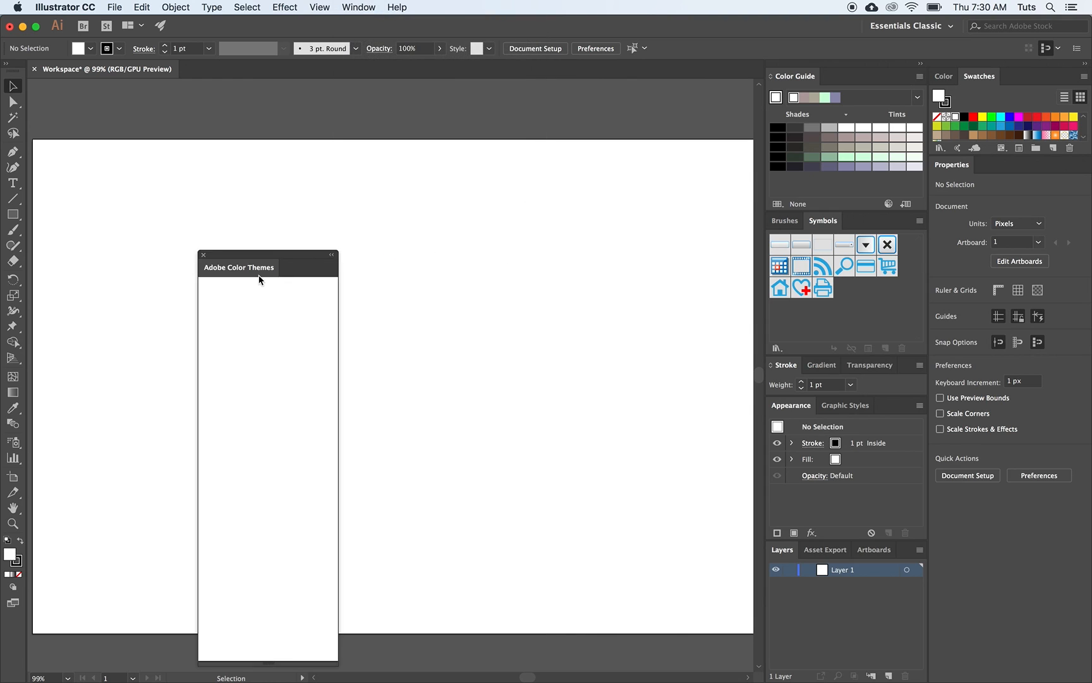
{"action": "left_click_drag", "start_coordinate": [258, 268], "coordinate": [1024, 77]}
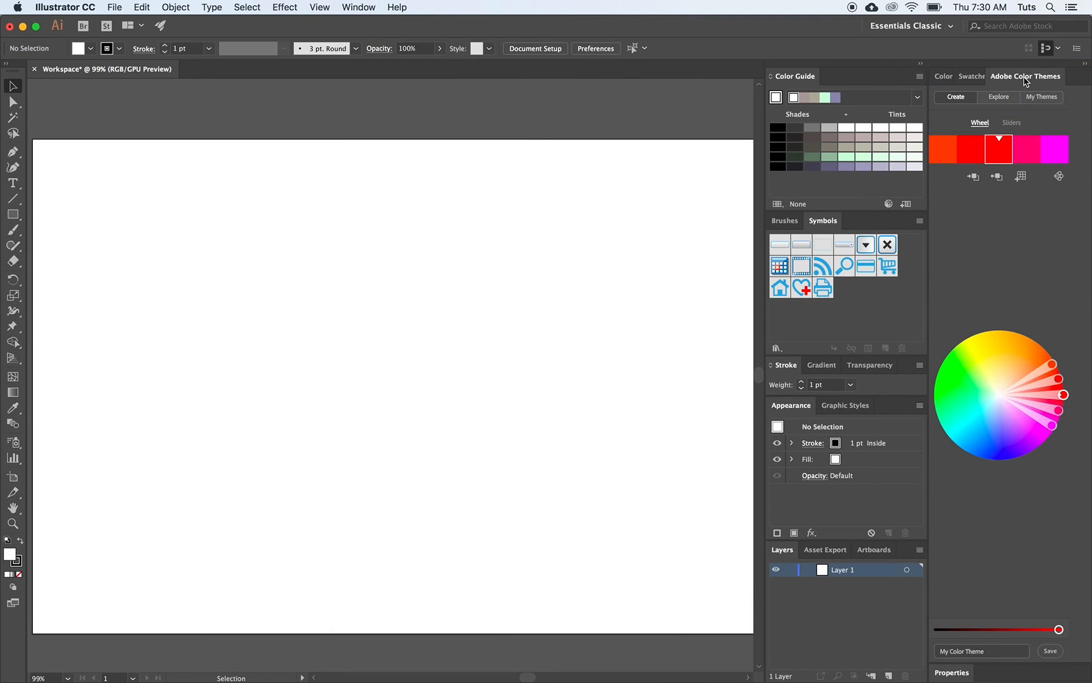
Bring the Color panel to the front of its group and show its HSB slider options.
{"action": "left_click", "coordinate": [943, 76]}
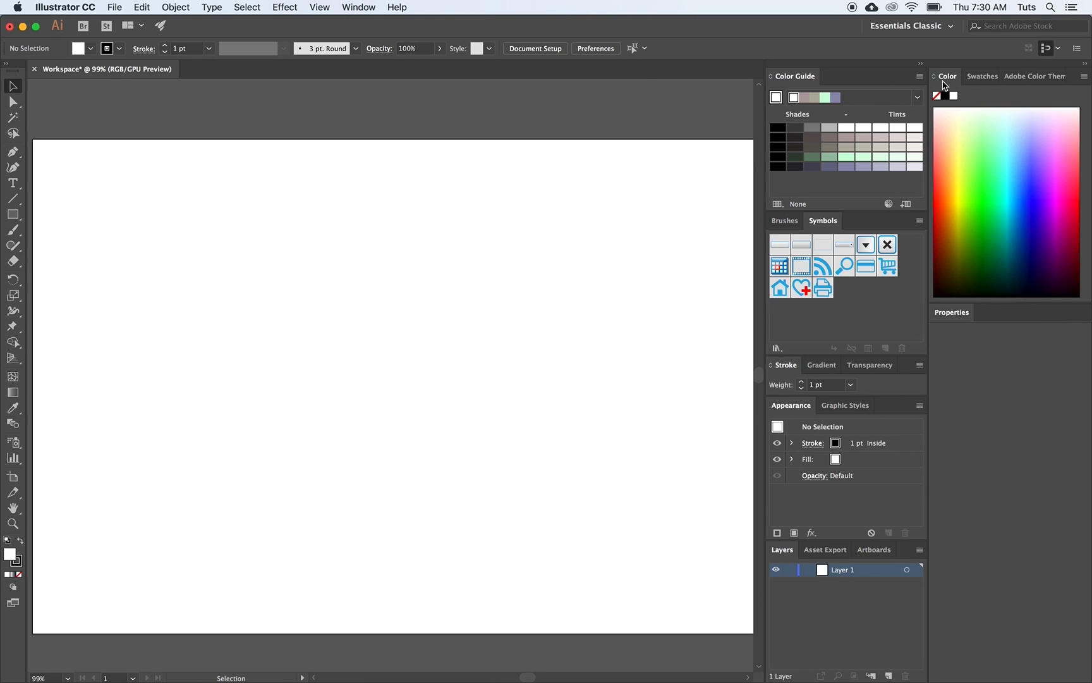
{"action": "left_click", "coordinate": [1085, 77]}
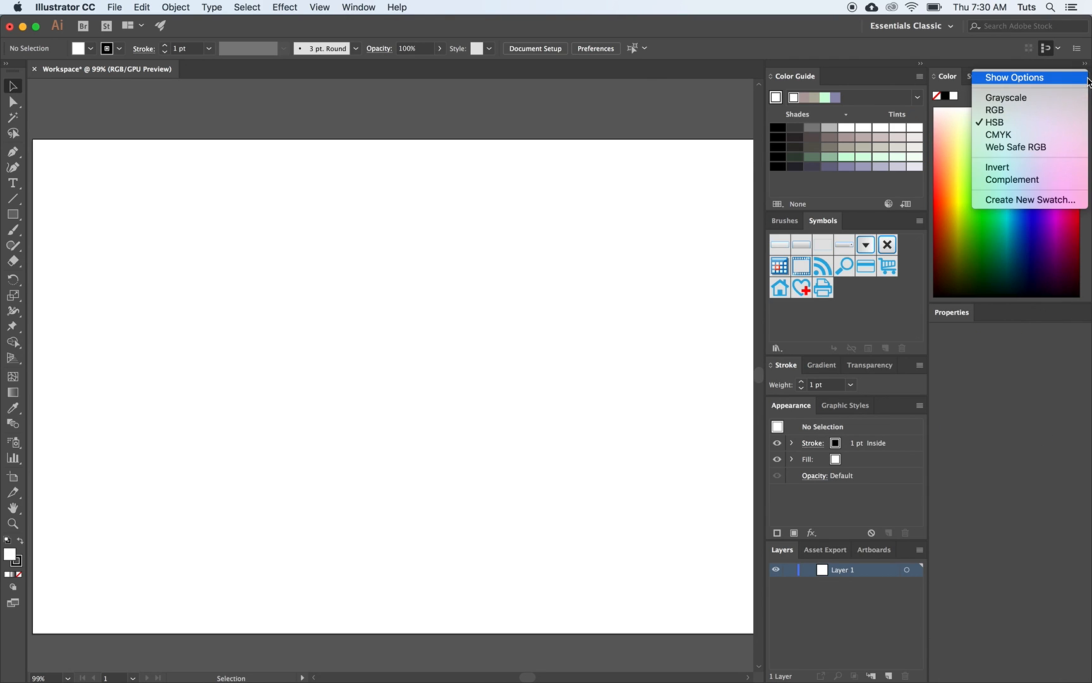
{"action": "left_click", "coordinate": [1032, 79]}
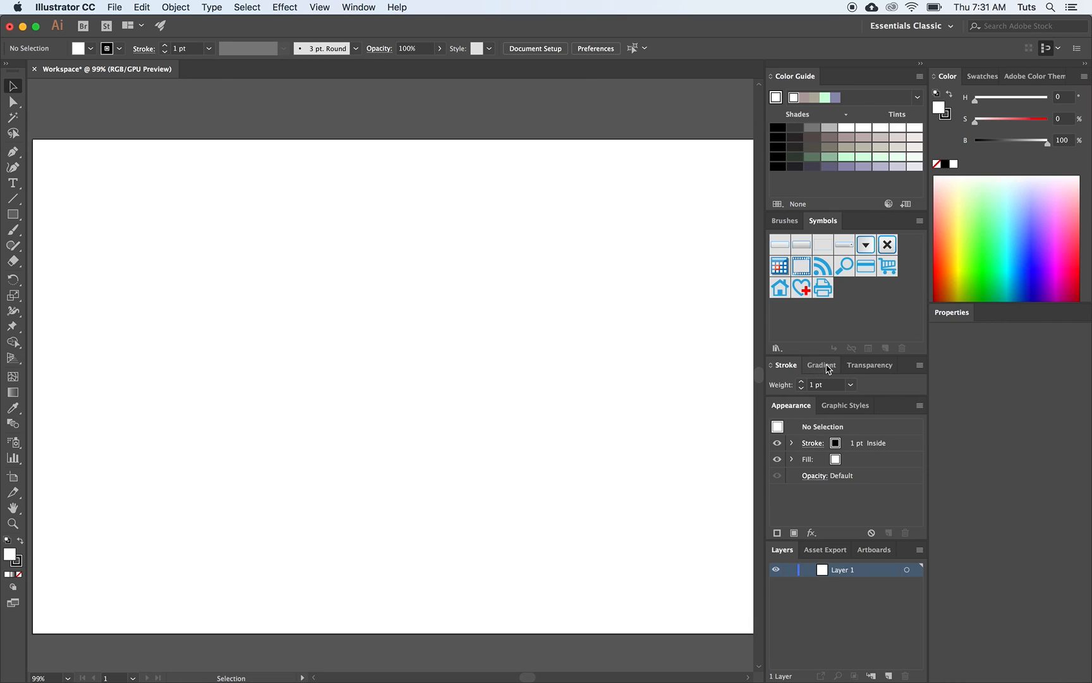
Dock the Stroke, Gradient and Transparency group below the Color group and add Appearance as its first panel.
{"action": "left_click", "coordinate": [910, 366]}
{"action": "mouse_move", "coordinate": [909, 367]}
{"action": "left_mouse_down"}
{"action": "mouse_move", "coordinate": [619, 336]}
{"action": "mouse_move", "coordinate": [773, 362]}
{"action": "mouse_move", "coordinate": [907, 356]}
{"action": "mouse_move", "coordinate": [995, 341]}
{"action": "mouse_move", "coordinate": [1029, 315]}
{"action": "mouse_move", "coordinate": [1027, 302]}
{"action": "mouse_move", "coordinate": [1031, 310]}
{"action": "left_mouse_up"}
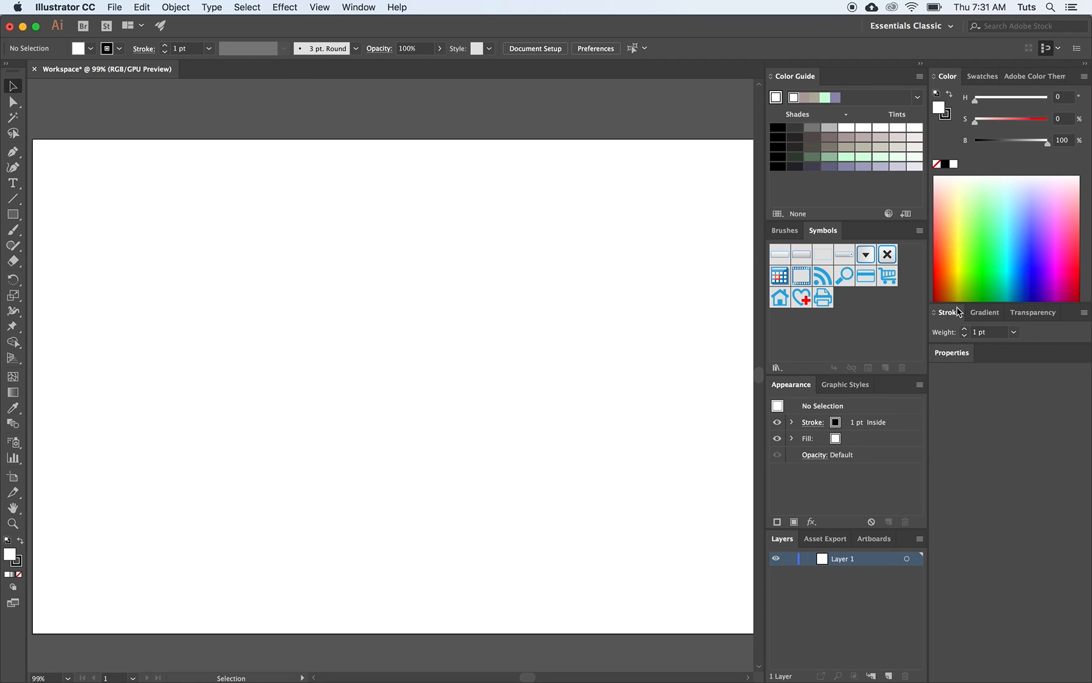
{"action": "left_click_drag", "start_coordinate": [793, 386], "coordinate": [956, 315]}
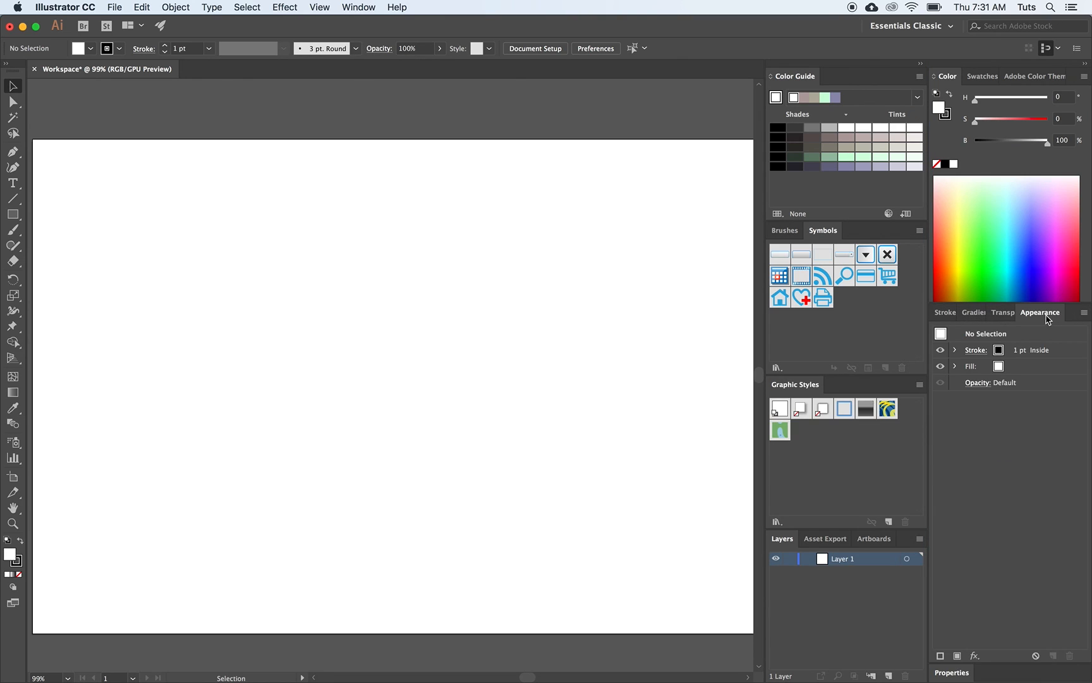
{"action": "left_click_drag", "start_coordinate": [1046, 318], "coordinate": [953, 319]}
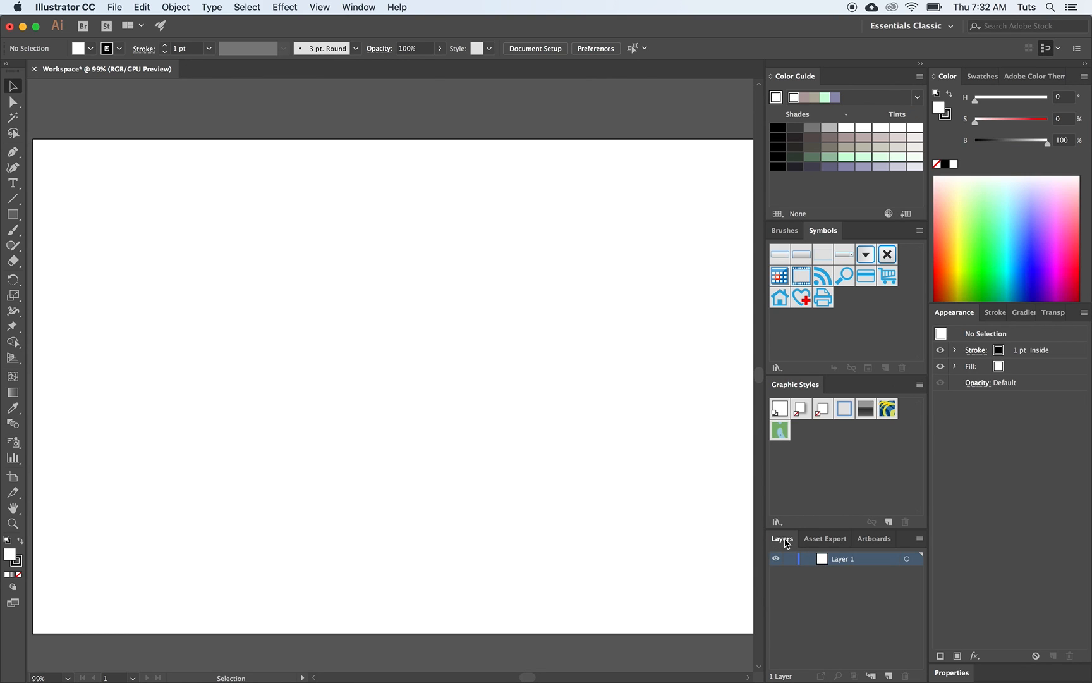
Close the Asset Export panel and dock the Layers and Artboards group below Appearance with extra height.
{"action": "left_click", "coordinate": [826, 543]}
{"action": "left_click_drag", "start_coordinate": [826, 542], "coordinate": [531, 467]}
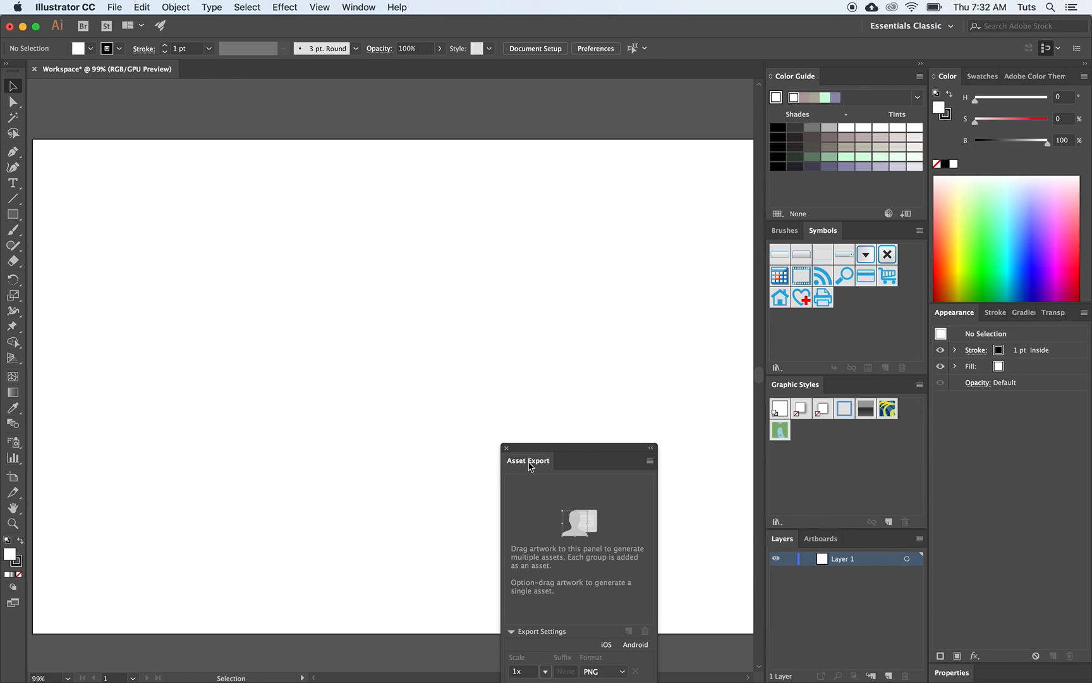
{"action": "left_click", "coordinate": [506, 448]}
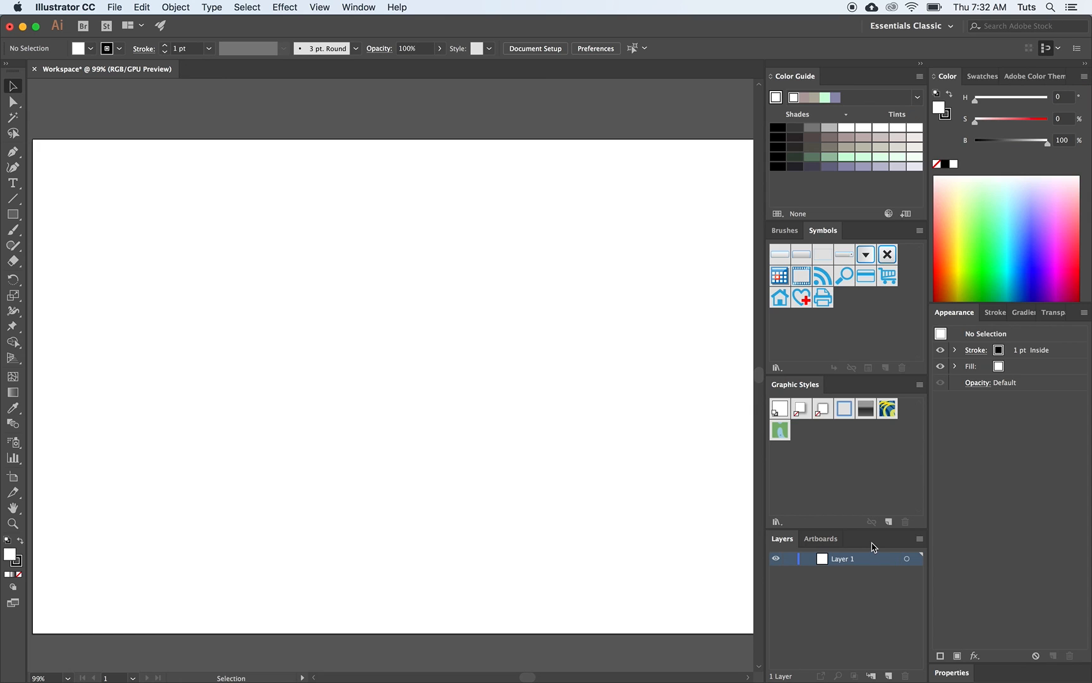
{"action": "left_click_drag", "start_coordinate": [872, 545], "coordinate": [1042, 667]}
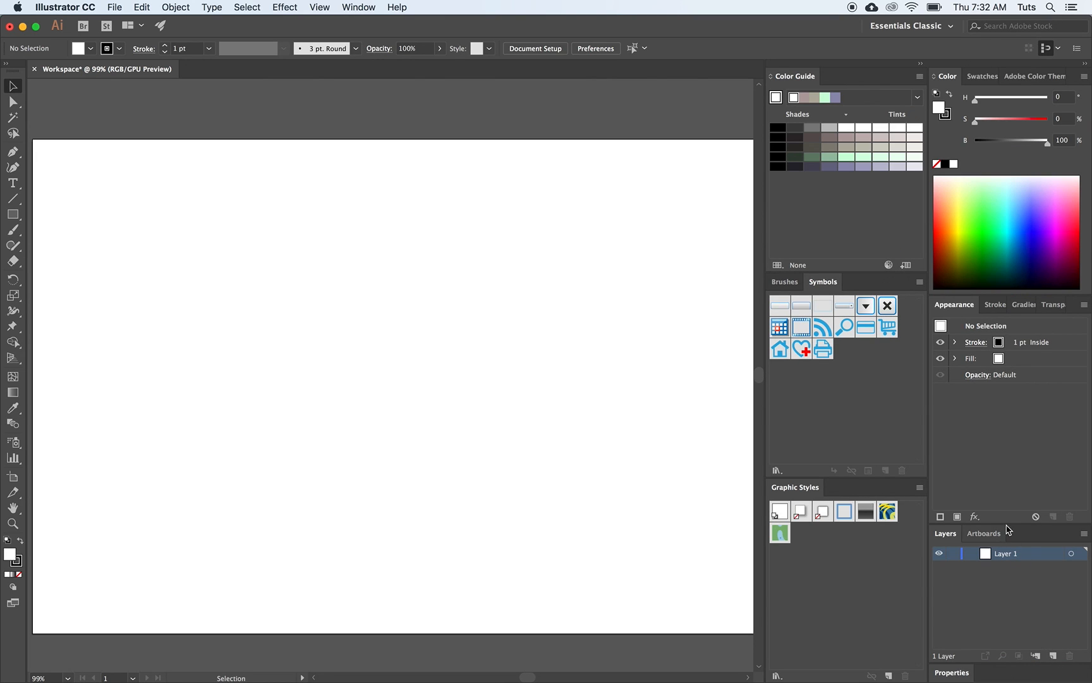
{"action": "left_click_drag", "start_coordinate": [1011, 524], "coordinate": [1007, 409]}
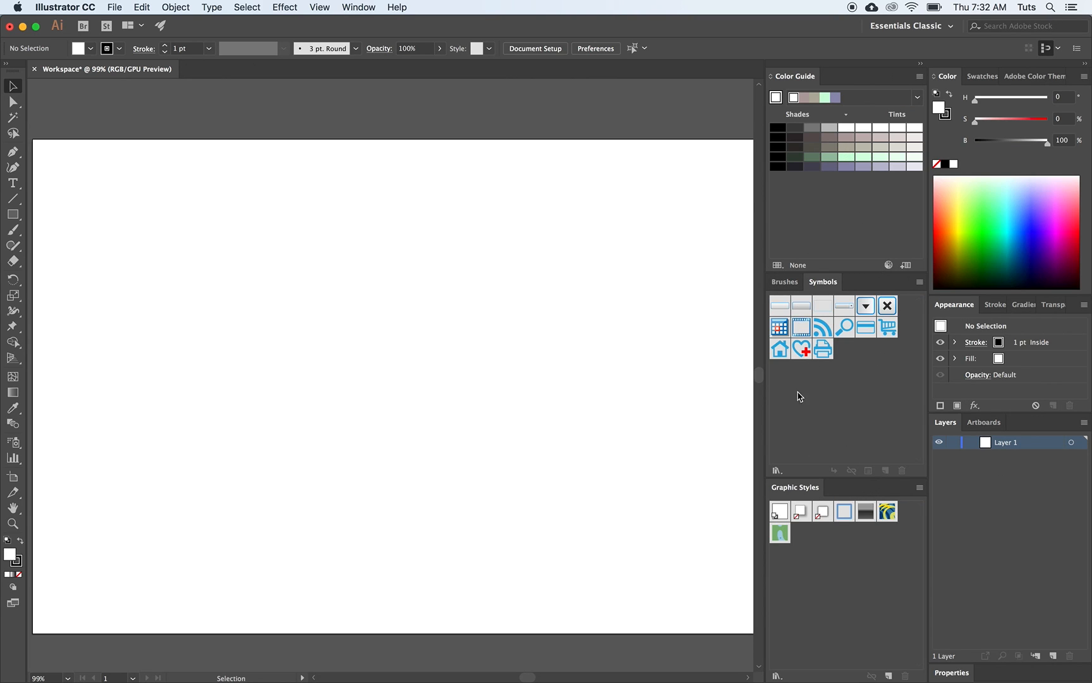
Detach the Color Guide panel from the dock and close it.
{"action": "left_click", "coordinate": [782, 79]}
{"action": "left_click_drag", "start_coordinate": [782, 81], "coordinate": [494, 181]}
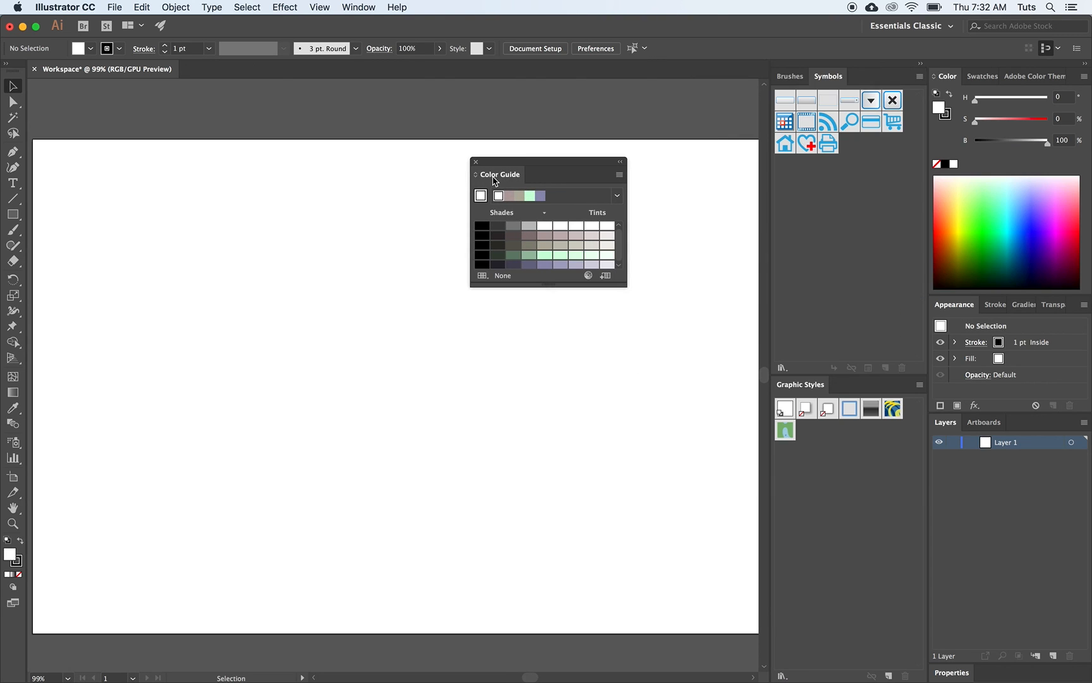
{"action": "left_click", "coordinate": [476, 162]}
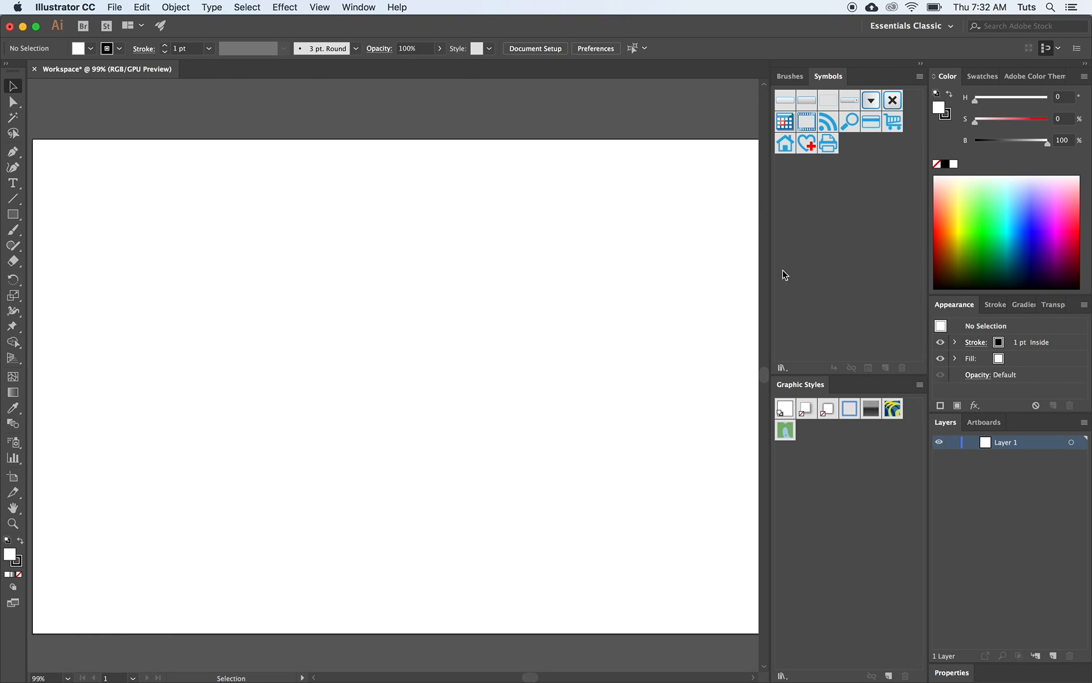
Group Graphic Styles with Brushes and Symbols, and collapse that dock to icons.
{"action": "mouse_move", "coordinate": [800, 389]}
{"action": "left_mouse_down"}
{"action": "mouse_move", "coordinate": [869, 195]}
{"action": "mouse_move", "coordinate": [854, 105]}
{"action": "mouse_move", "coordinate": [859, 81]}
{"action": "mouse_move", "coordinate": [871, 82]}
{"action": "left_mouse_up"}
{"action": "left_click", "coordinate": [790, 77]}
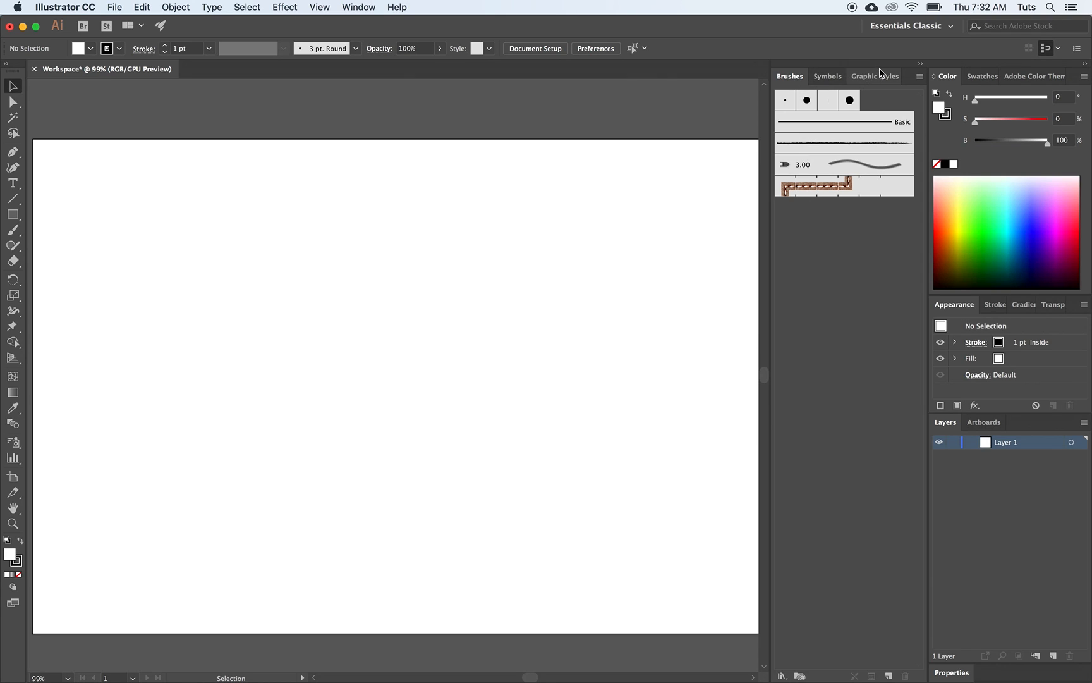
{"action": "left_click", "coordinate": [922, 64]}
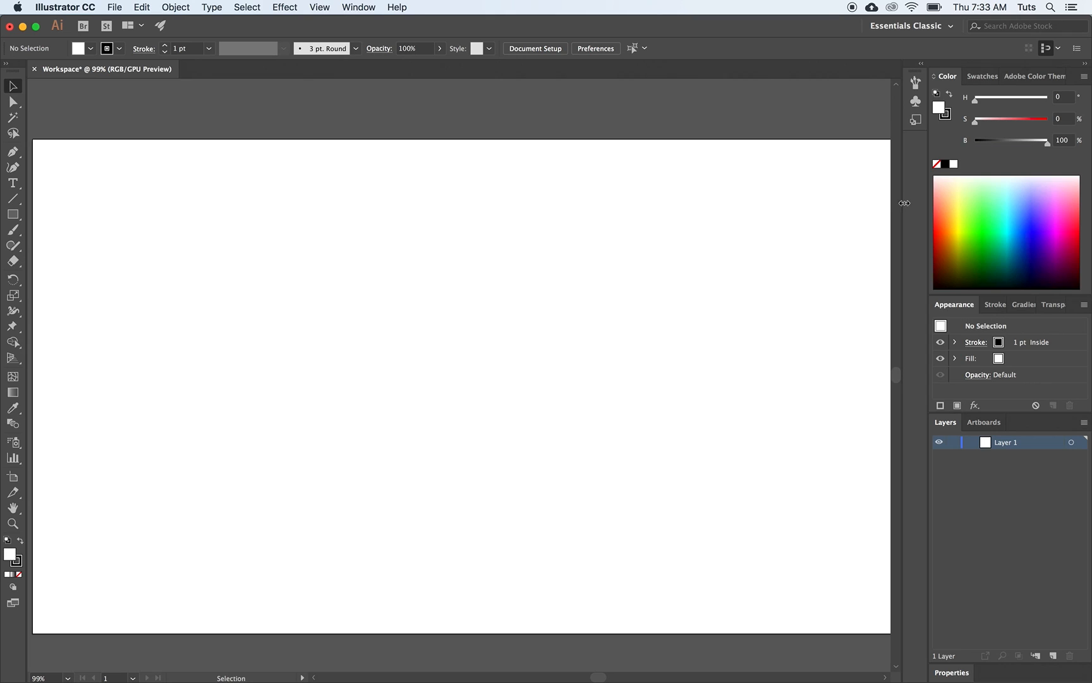
Open the Transform, Align and Pathfinder group and dock it as icons below the Brushes, Symbols and Graphic Styles group.
{"action": "left_click", "coordinate": [358, 8]}
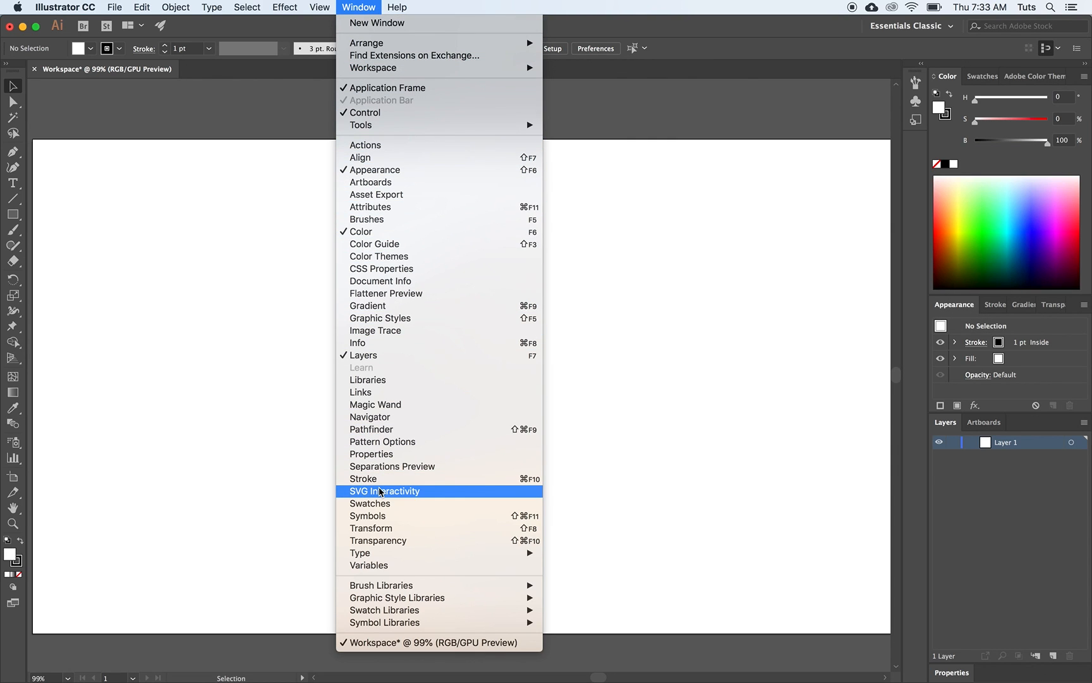
{"action": "left_click", "coordinate": [381, 531]}
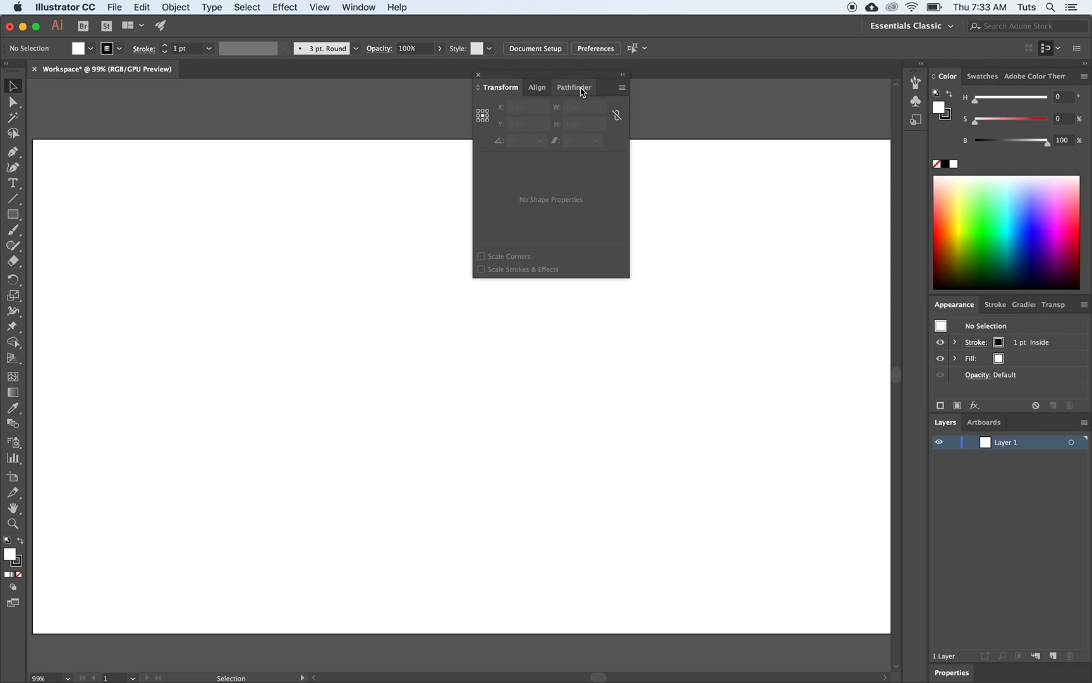
{"action": "left_click_drag", "start_coordinate": [546, 80], "coordinate": [913, 144]}
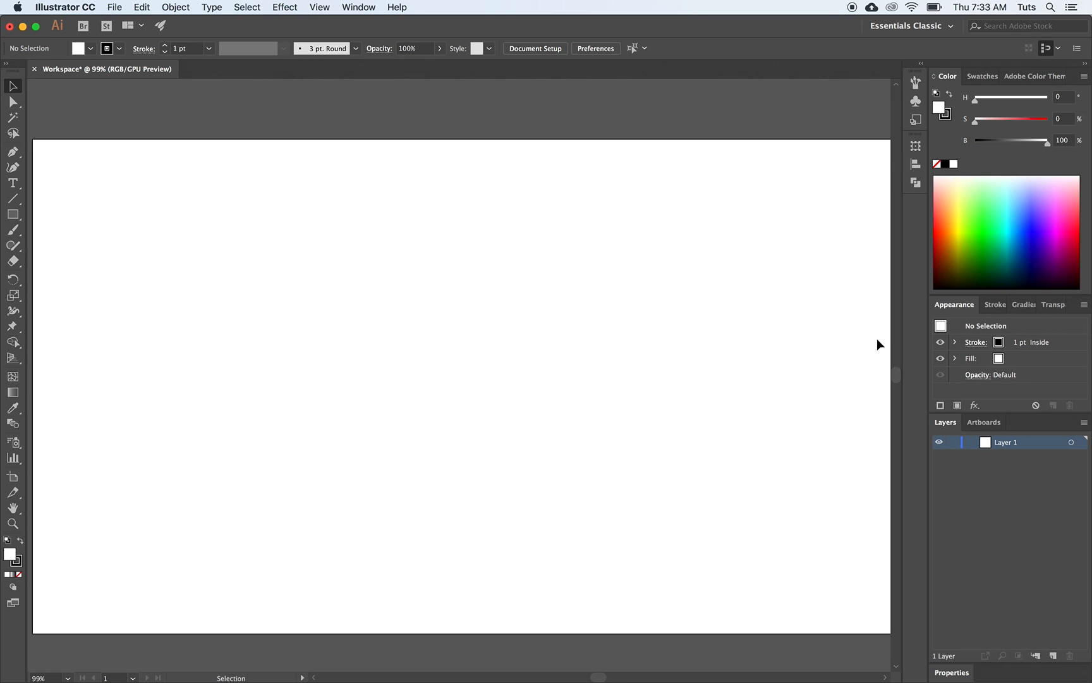
Open the Character, Paragraph and OpenType group and dock it as icons below the Transform group.
{"action": "left_click", "coordinate": [359, 7]}
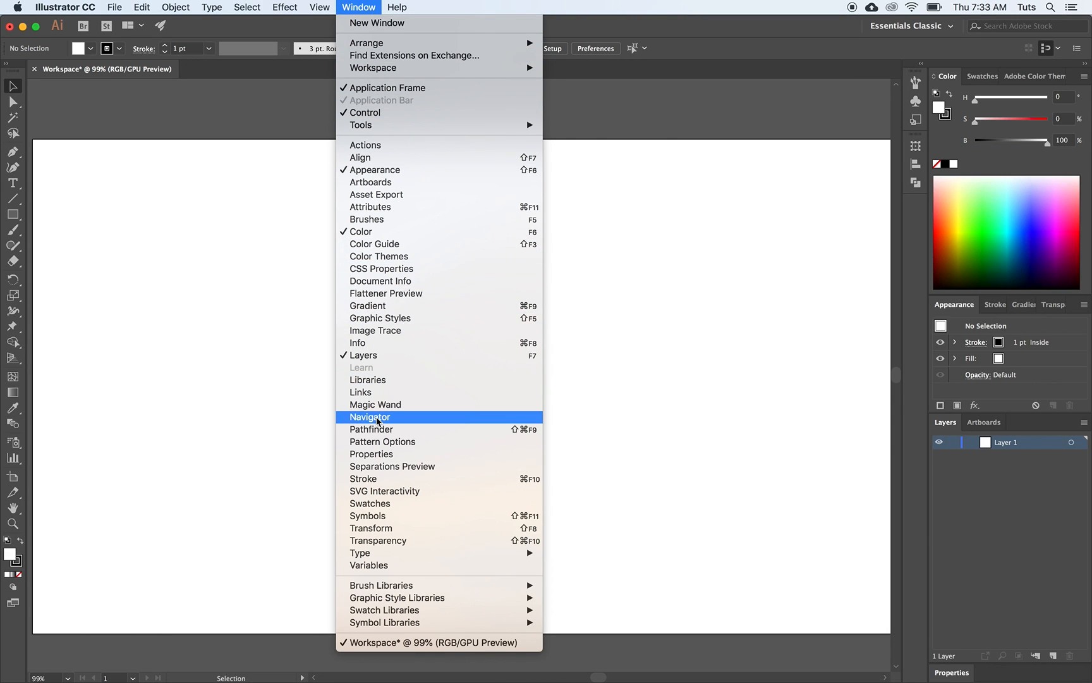
{"action": "mouse_move", "coordinate": [377, 553]}
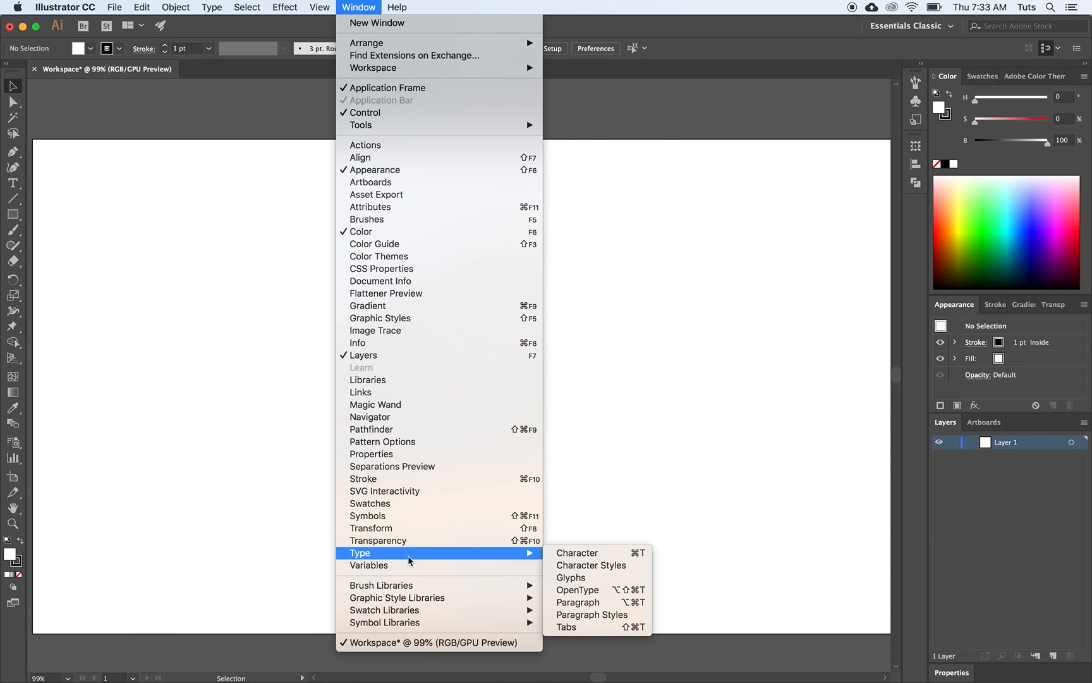
{"action": "left_click", "coordinate": [581, 553]}
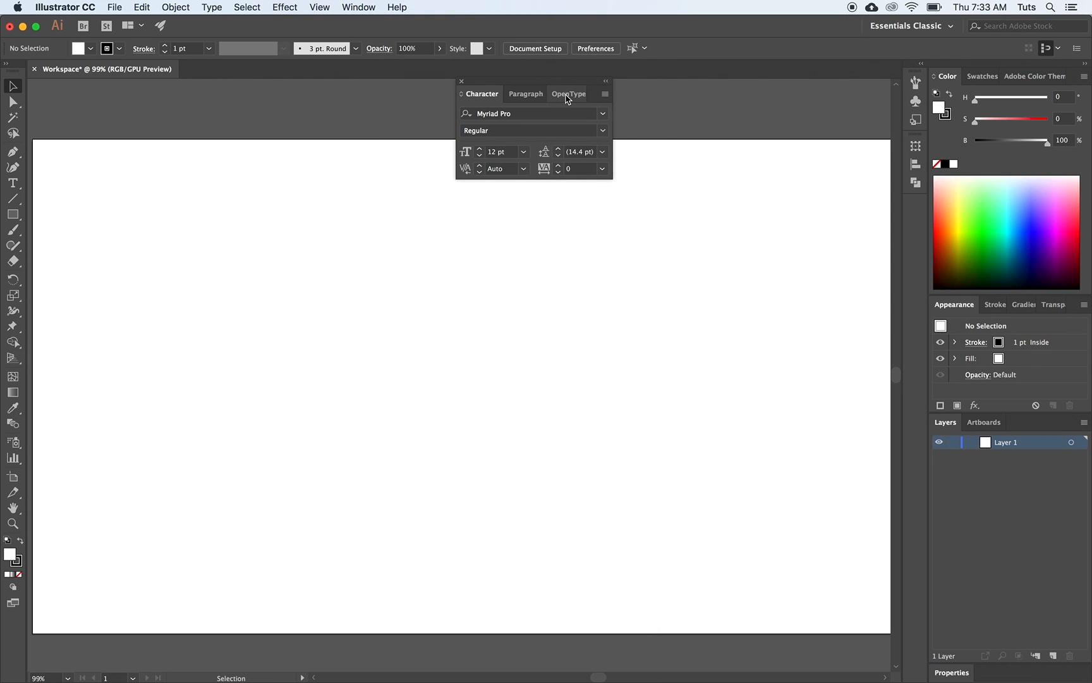
{"action": "left_click_drag", "start_coordinate": [545, 86], "coordinate": [920, 209]}
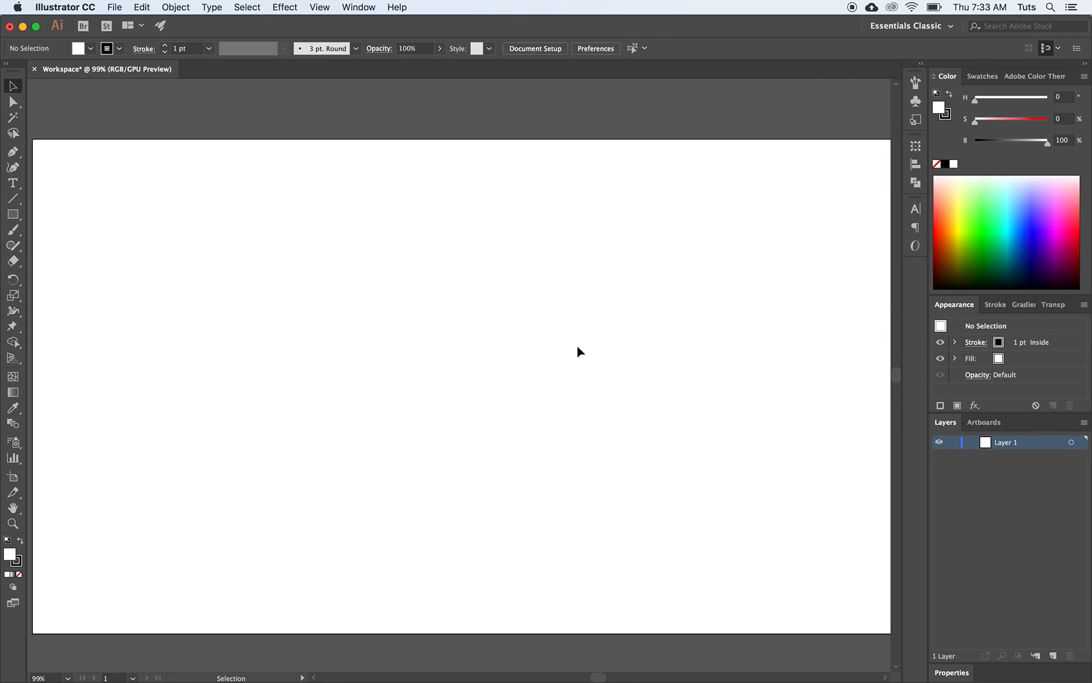
Open the Character Styles and Paragraph Styles group and dock it as icons below the Character group.
{"action": "left_click", "coordinate": [359, 8]}
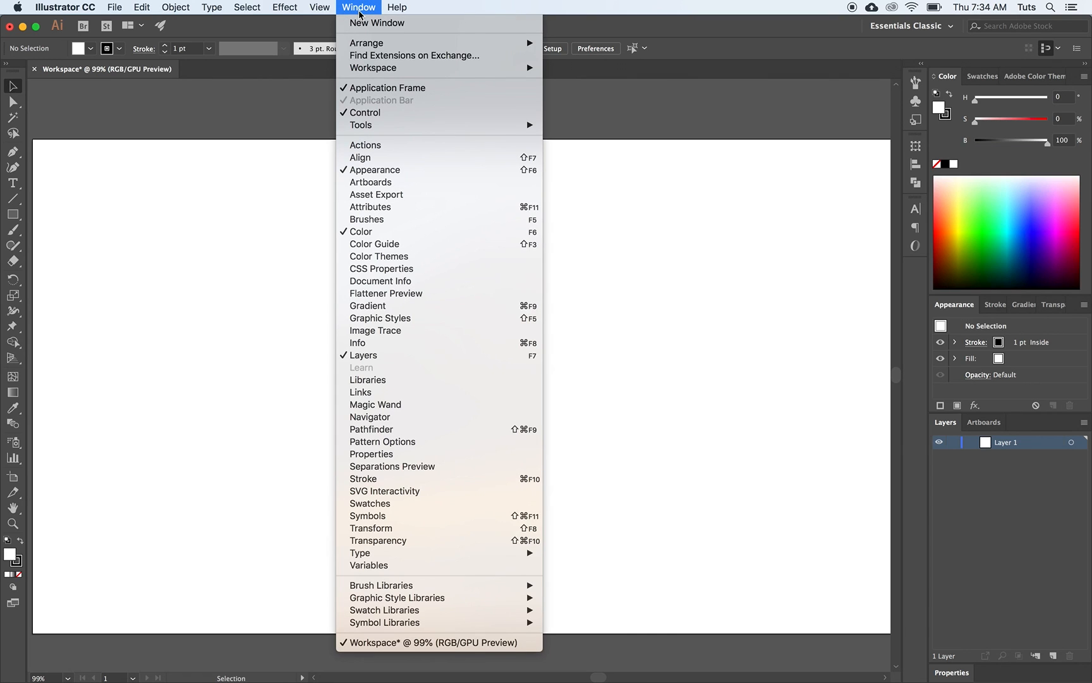
{"action": "mouse_move", "coordinate": [526, 553]}
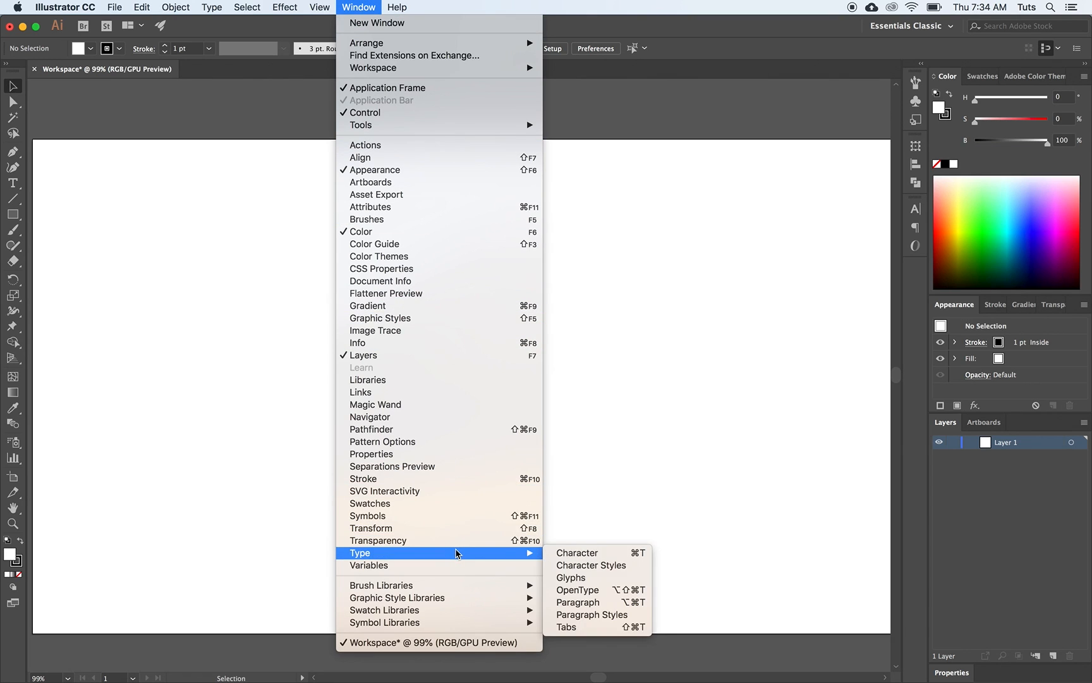
{"action": "left_click", "coordinate": [582, 567]}
{"action": "left_click_drag", "start_coordinate": [503, 215], "coordinate": [913, 272]}
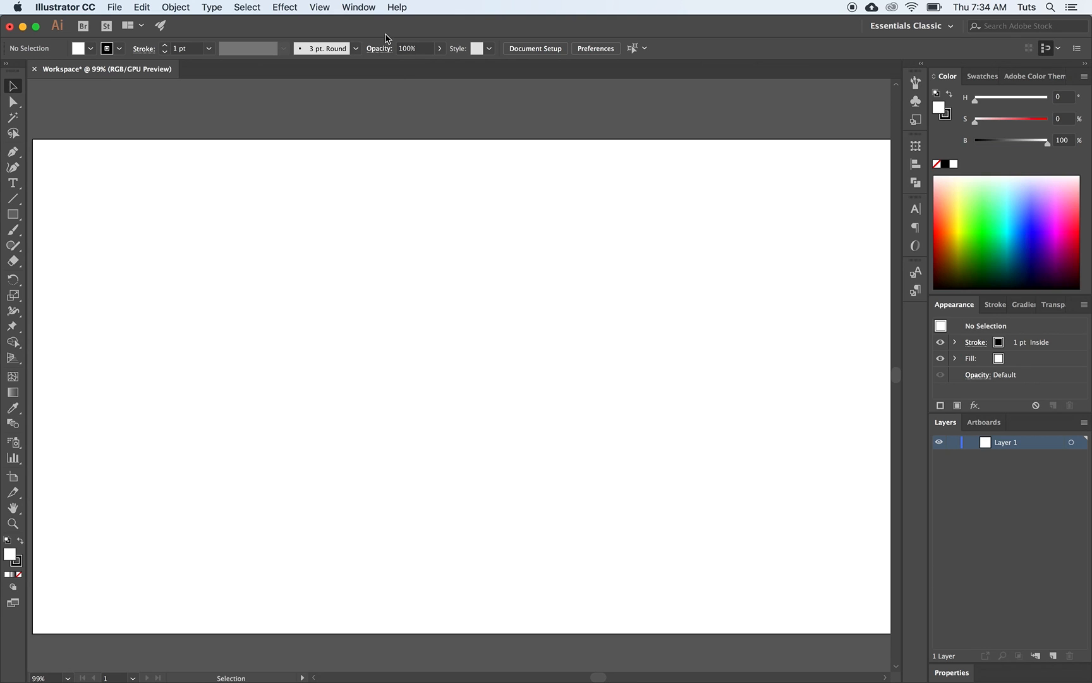
Open Navigator, separate and close its Info panel, and dock Navigator as an icon below the Character Styles group.
{"action": "left_click", "coordinate": [364, 8]}
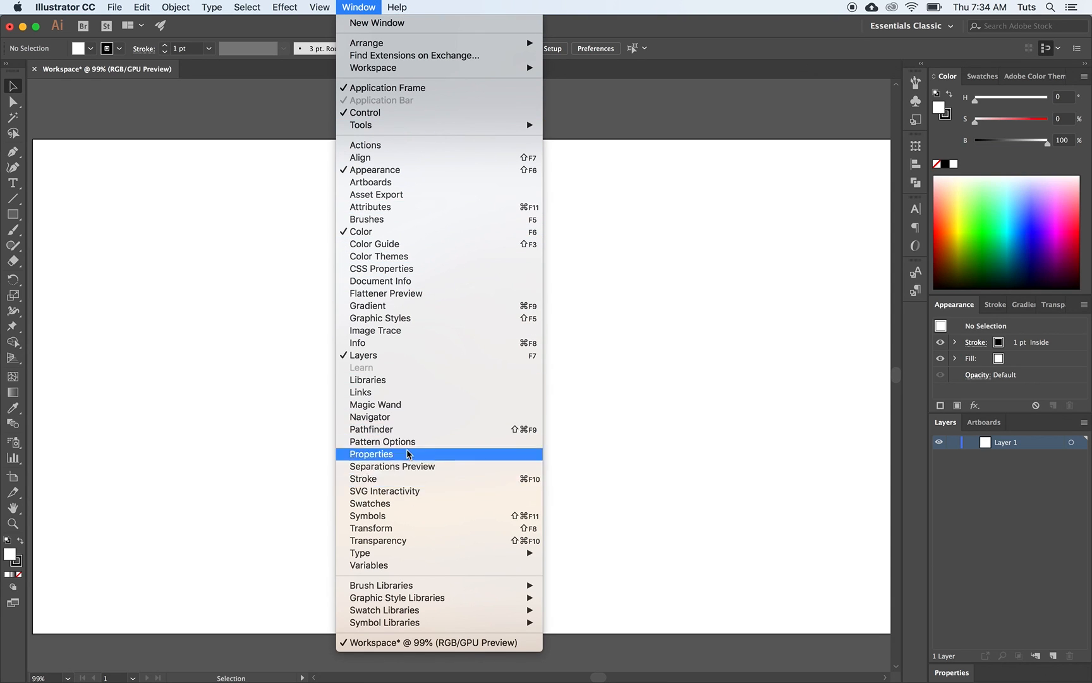
{"action": "left_click", "coordinate": [391, 417]}
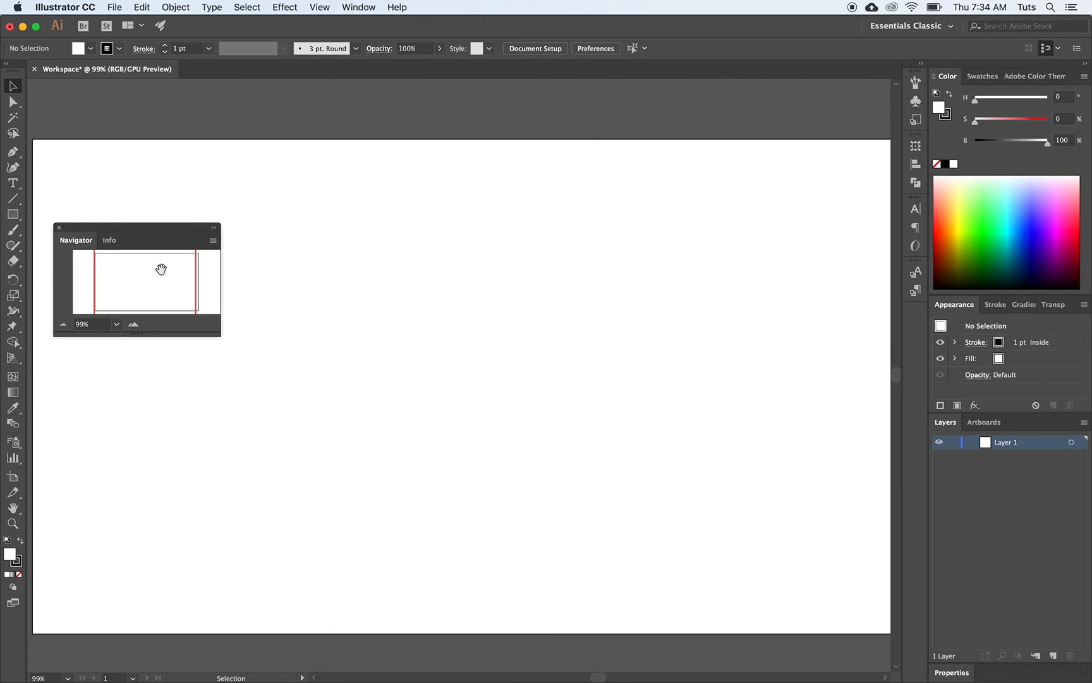
{"action": "left_click_drag", "start_coordinate": [109, 246], "coordinate": [340, 146]}
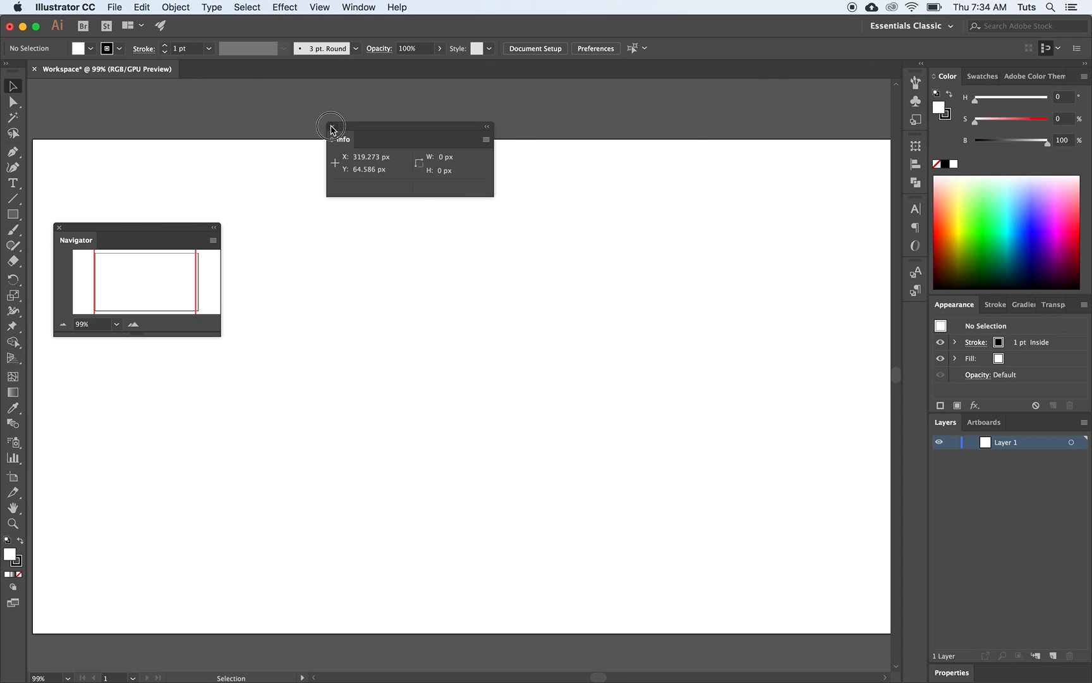
{"action": "left_click", "coordinate": [332, 126]}
{"action": "left_click_drag", "start_coordinate": [80, 245], "coordinate": [918, 322]}
{"action": "left_click_drag", "start_coordinate": [915, 316], "coordinate": [915, 317]}
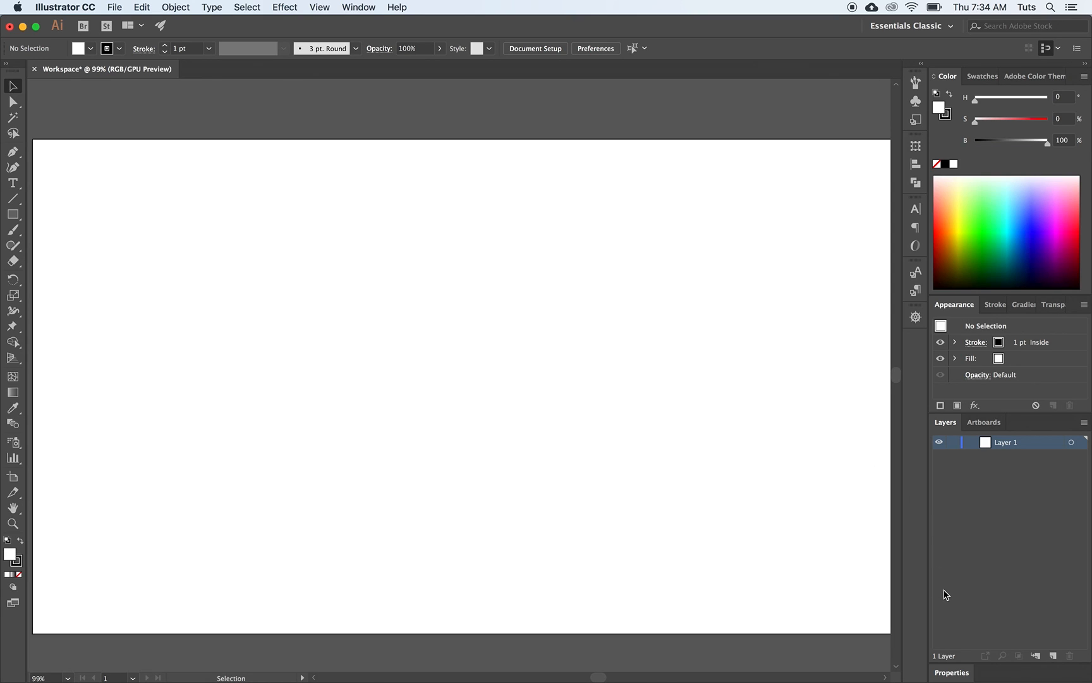
Move the Properties panel into the icon dock below Navigator and widen the expanded panel dock so its tab names fit.
{"action": "left_click_drag", "start_coordinate": [955, 674], "coordinate": [916, 345]}
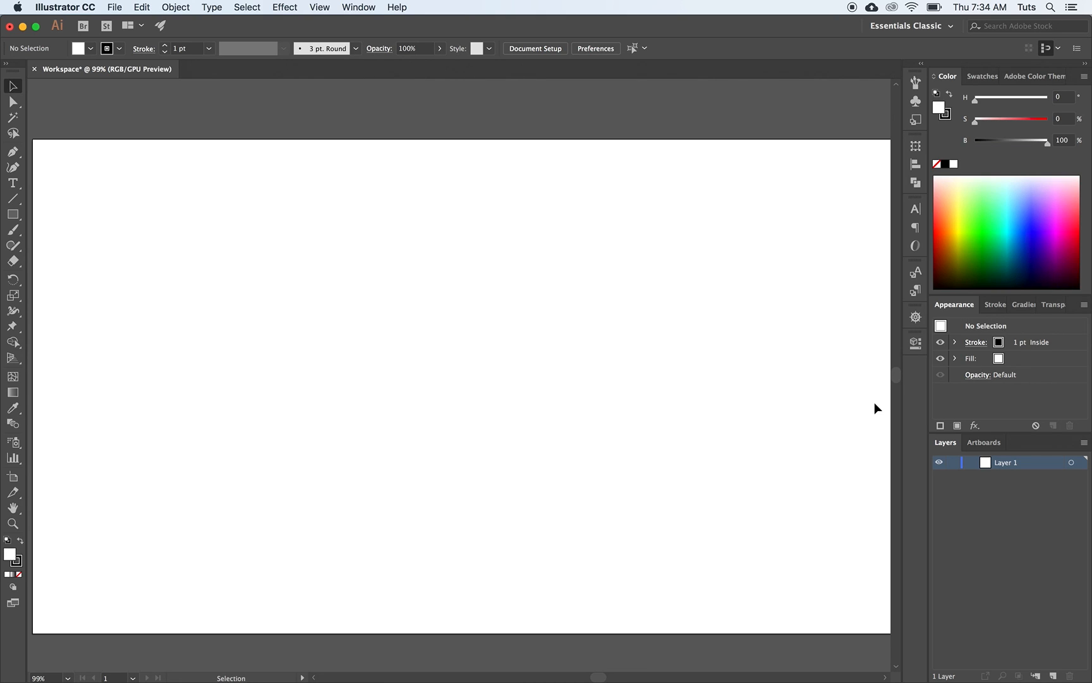
{"action": "left_click_drag", "start_coordinate": [928, 228], "coordinate": [891, 226]}
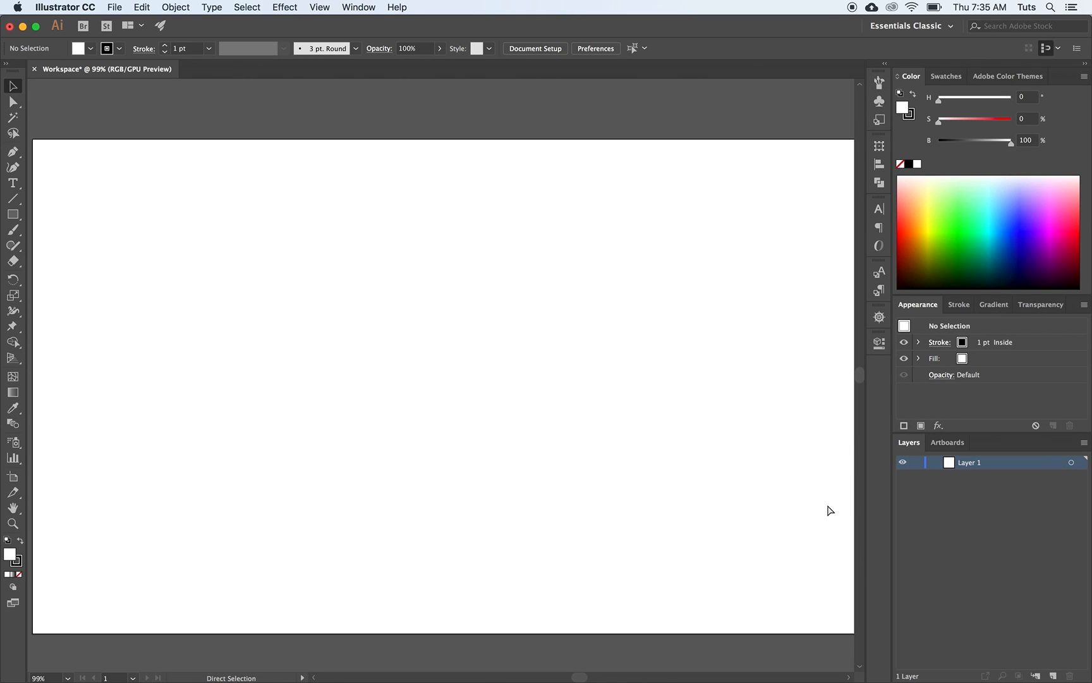
{"action": "scroll", "coordinate": [829, 510], "scroll_direction": "down", "scroll_amount": 1}
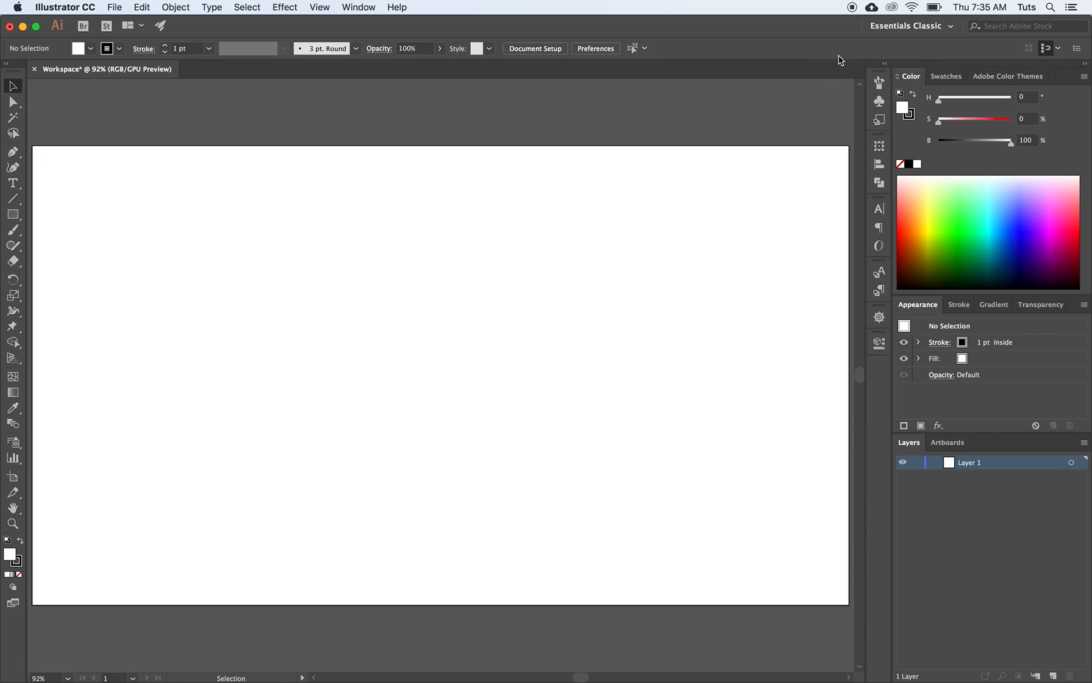
Save the current panel layout as a new workspace named Graphic Arts.
{"action": "left_click", "coordinate": [953, 27]}
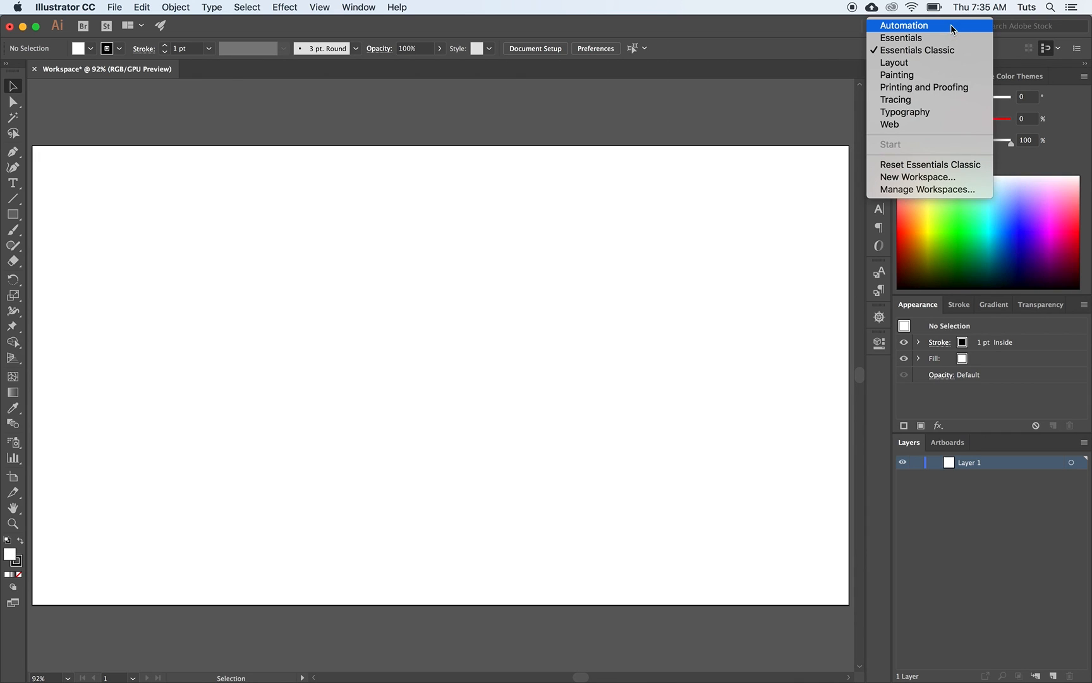
{"action": "left_click", "coordinate": [923, 178]}
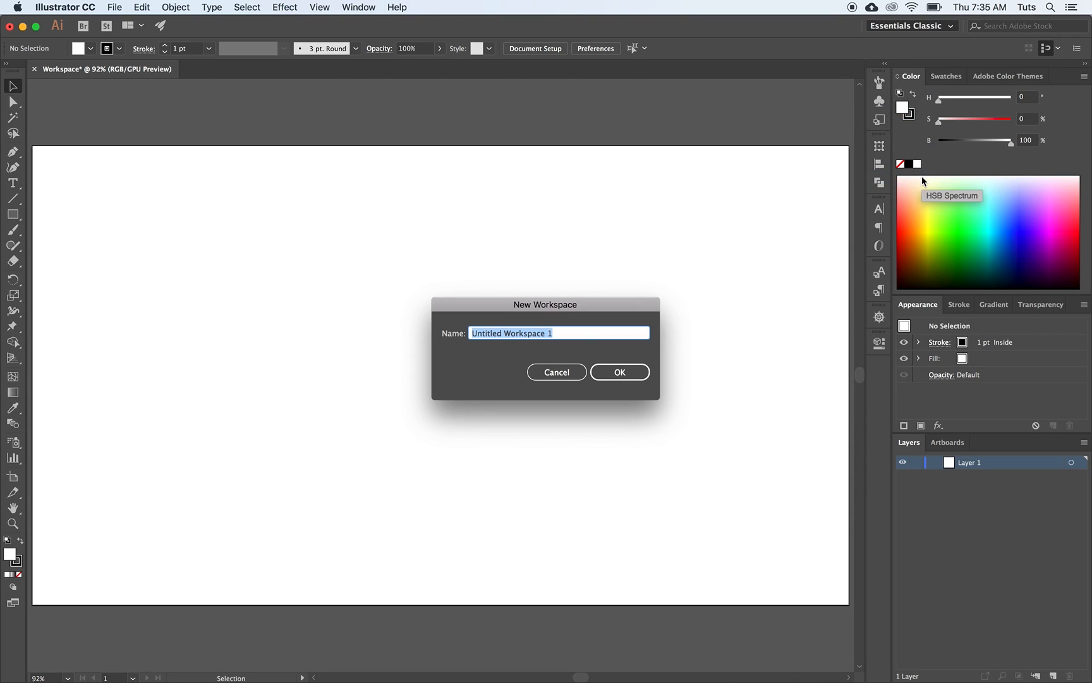
{"action": "type", "text": "Graphic Arts"}
{"action": "left_click", "coordinate": [614, 378]}
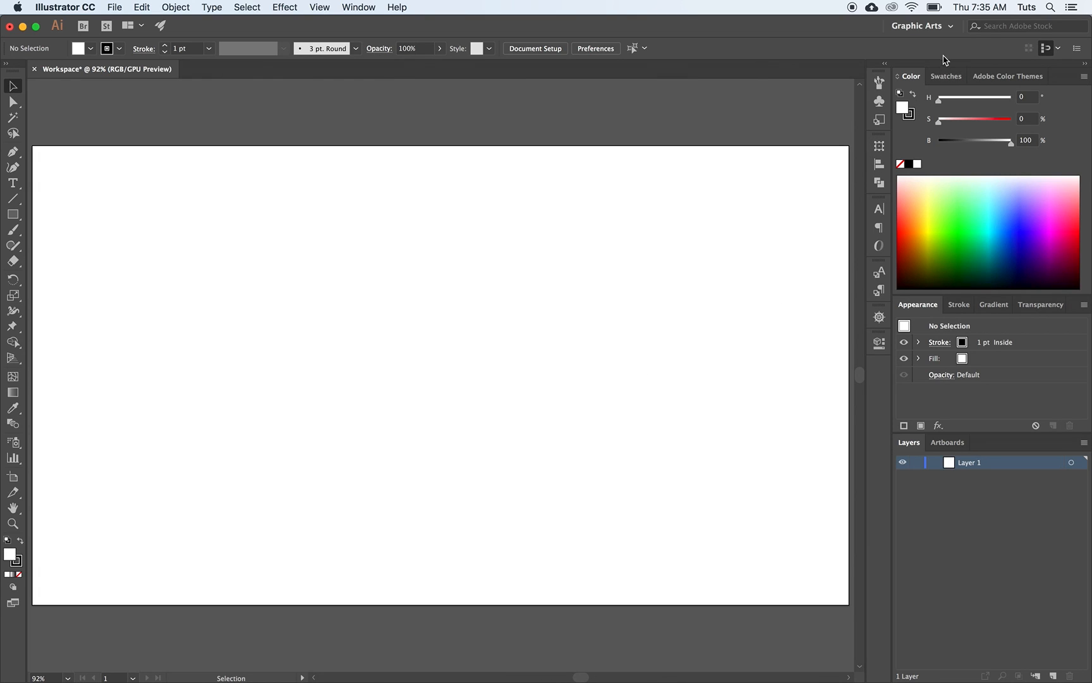
Switch to the Essentials Classic workspace and reset it to its default layout.
{"action": "left_click", "coordinate": [953, 31]}
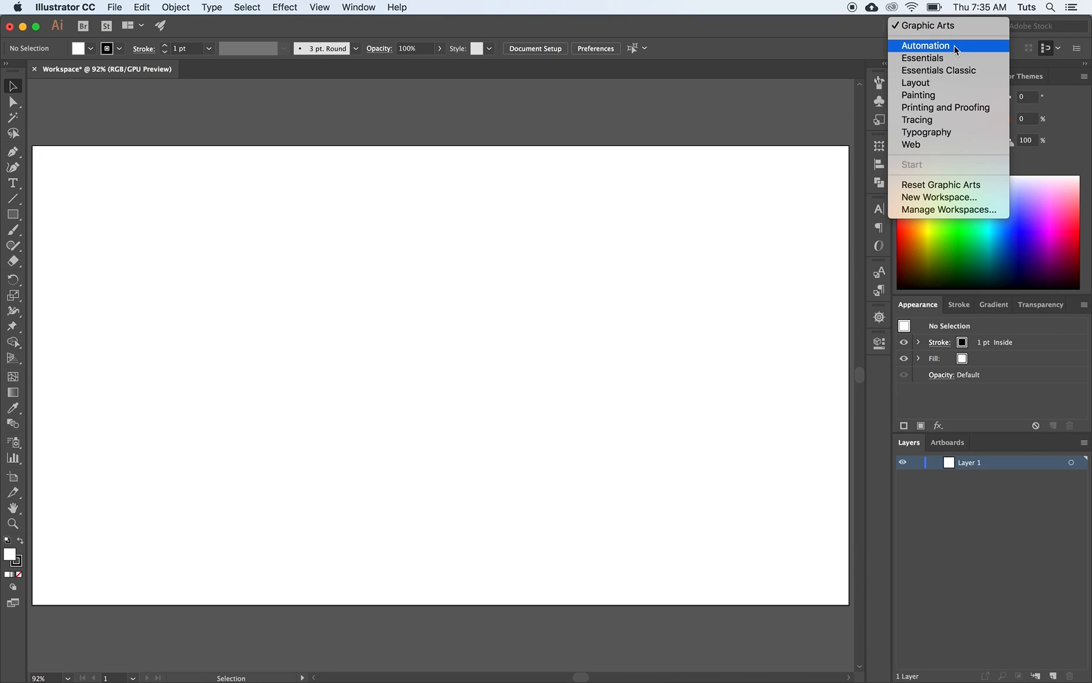
{"action": "left_click", "coordinate": [953, 71]}
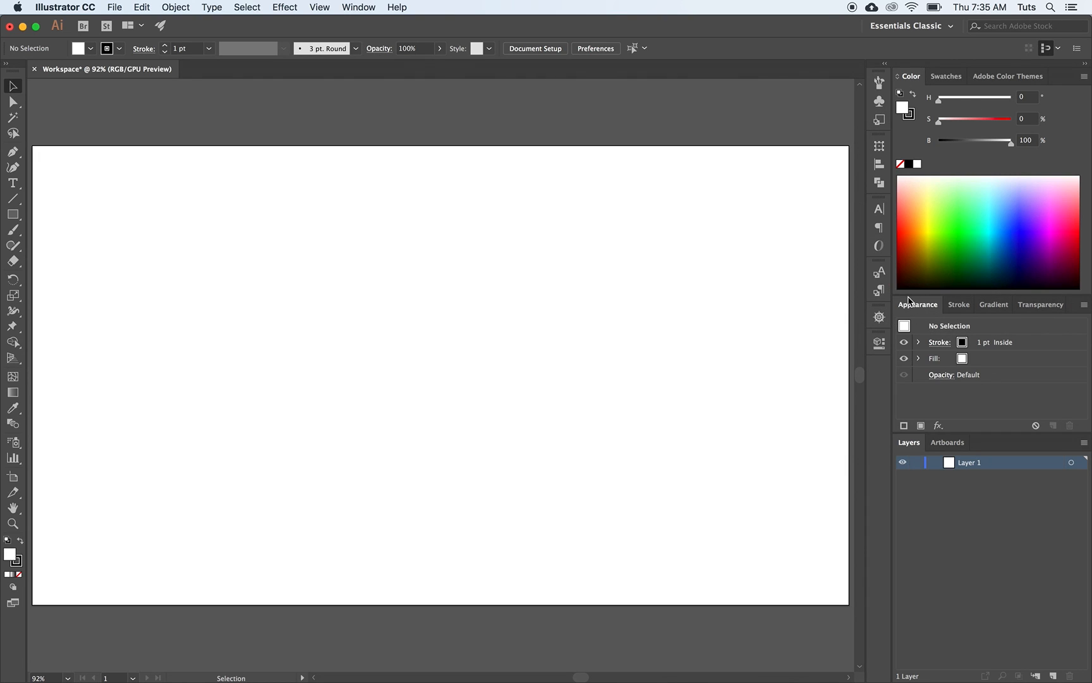
{"action": "left_click", "coordinate": [951, 31]}
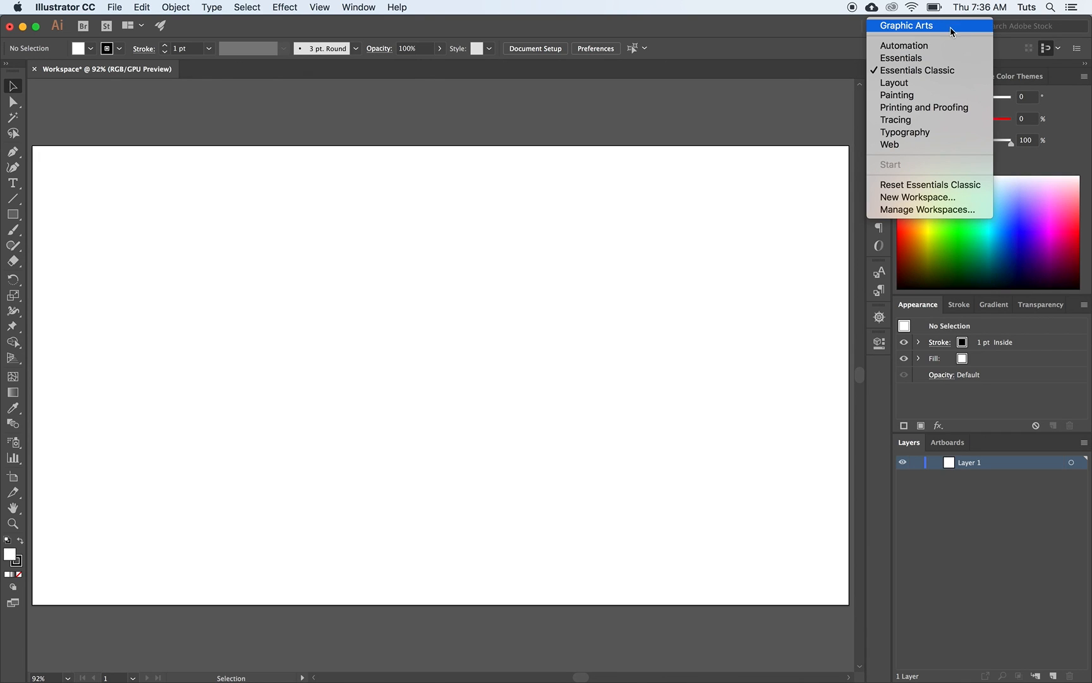
{"action": "left_click", "coordinate": [924, 186]}
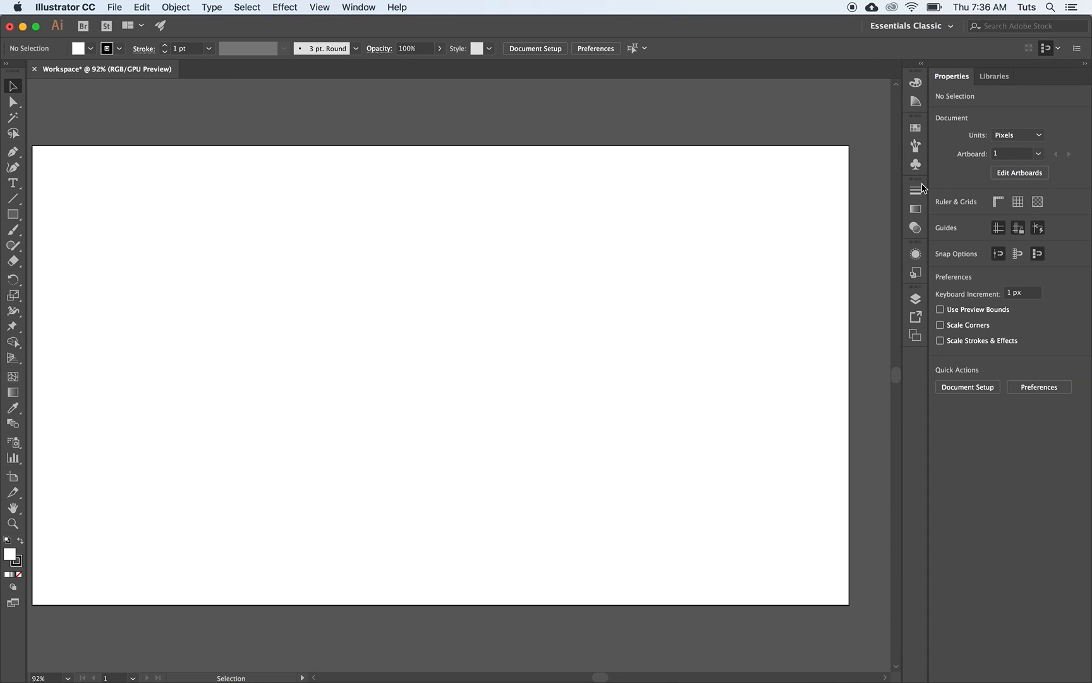
Switch back to the saved Graphic Arts workspace.
{"action": "left_click", "coordinate": [952, 30]}
{"action": "left_click", "coordinate": [951, 31]}
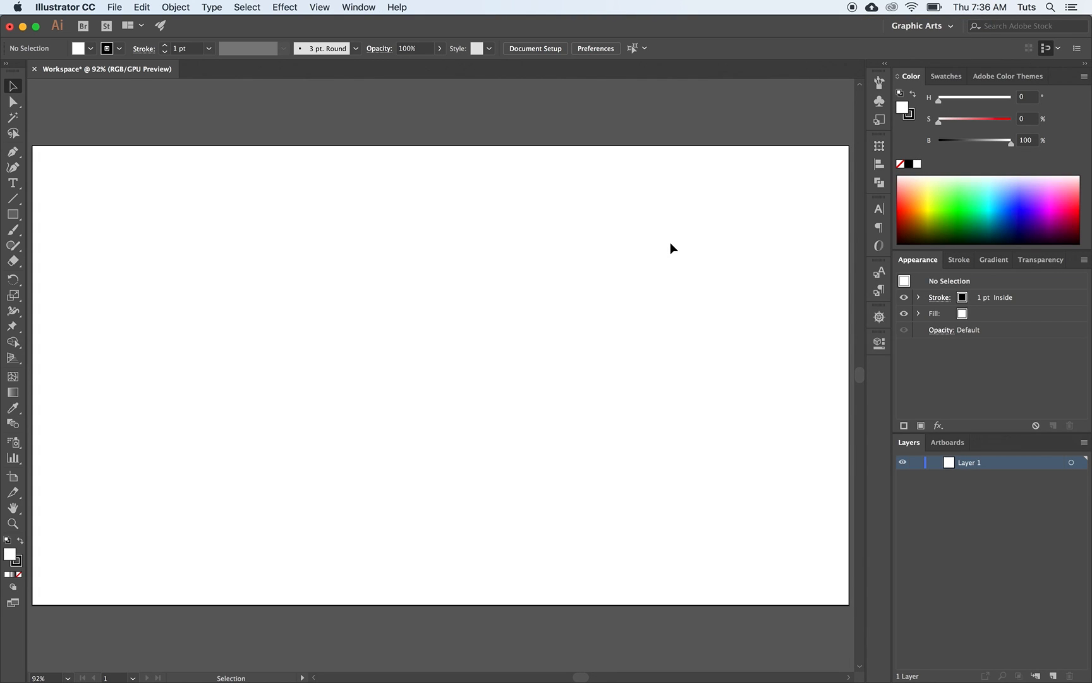